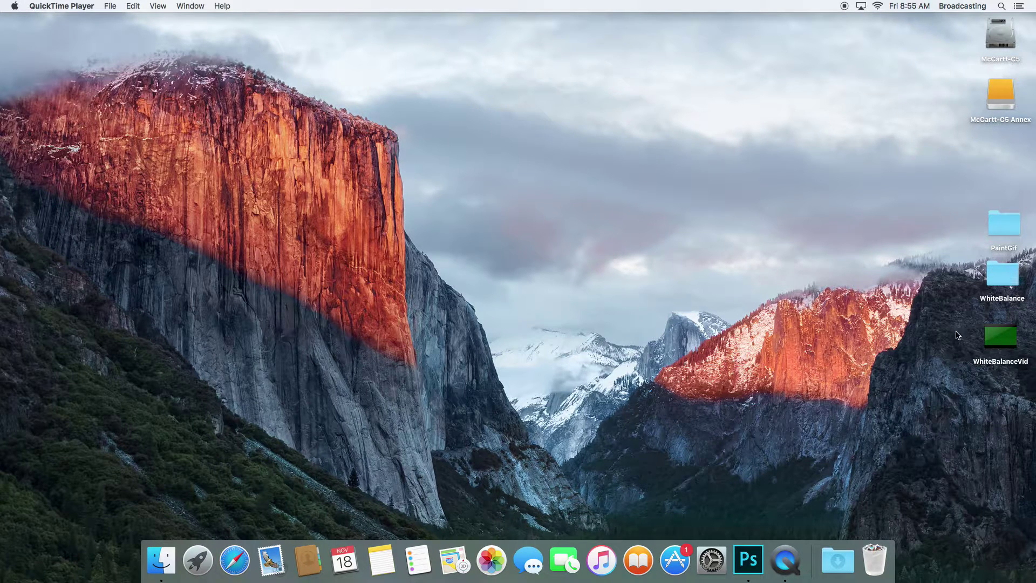
Use Load Files into Stack to load IMG_9859–IMG_9873.JPG from Desktop > PaintGif as layers
left_click(753, 559)
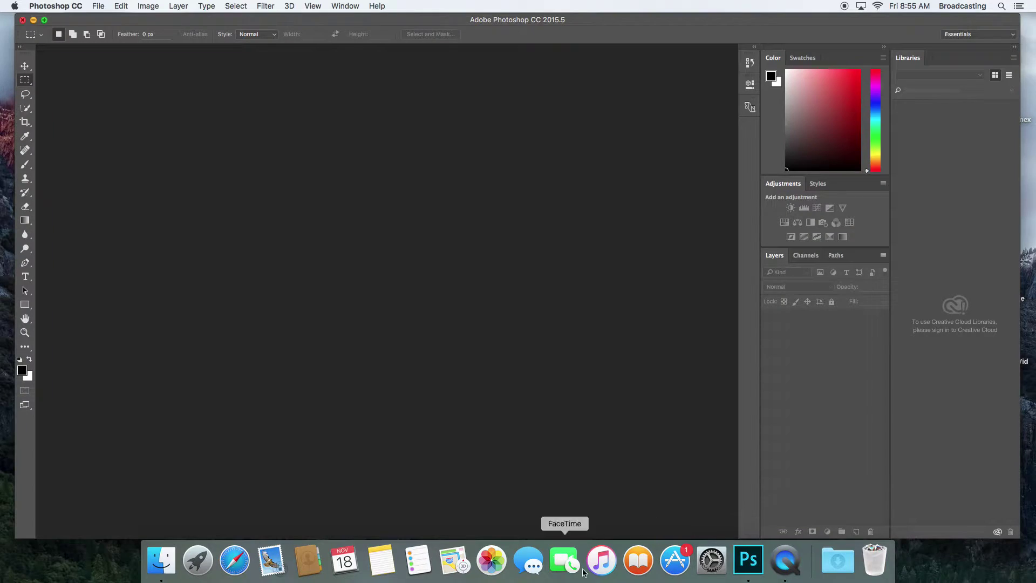
left_click(99, 7)
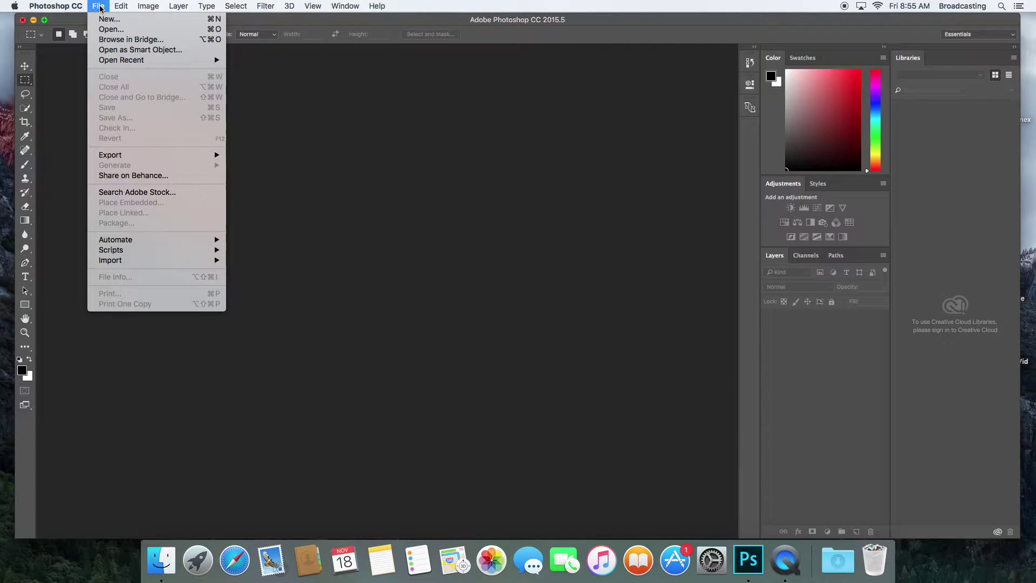
mouse_move(118, 249)
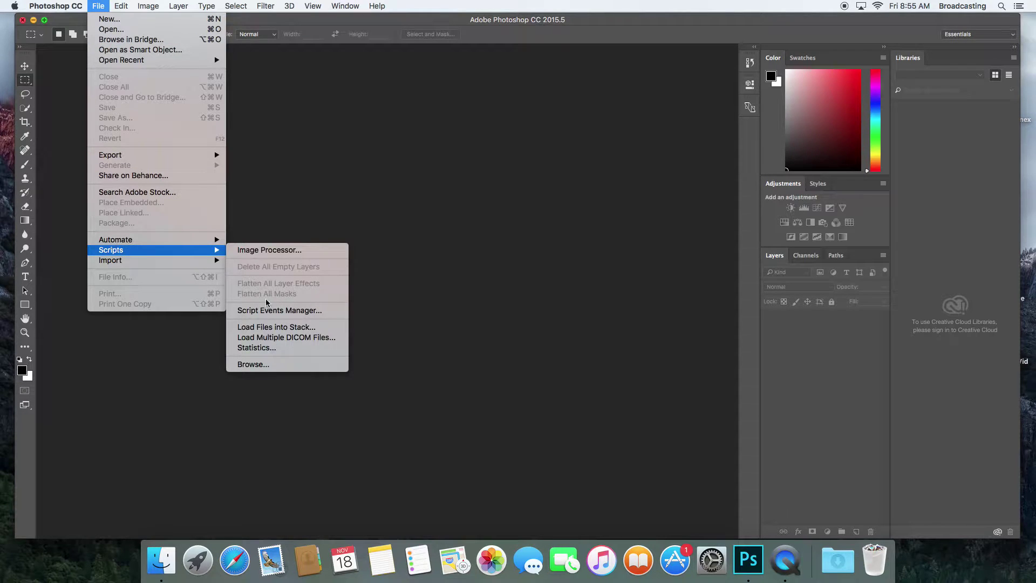
left_click(279, 332)
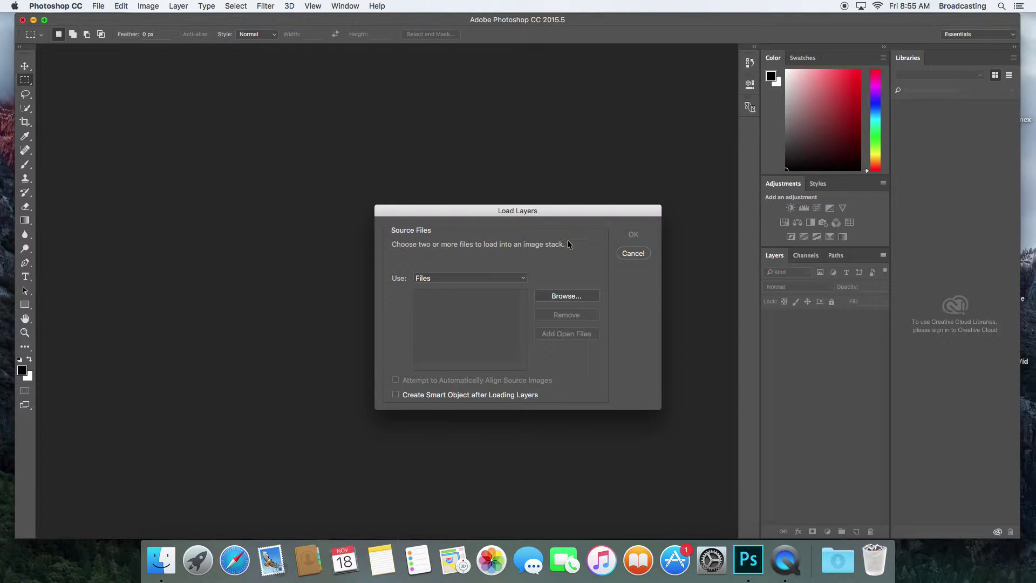
left_click(575, 297)
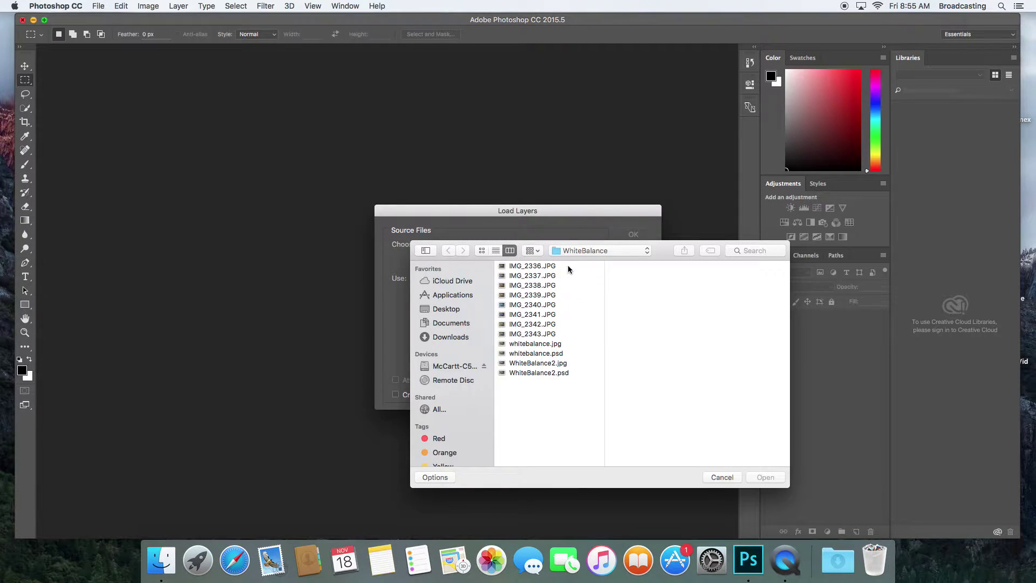
left_click(573, 251)
left_click(576, 262)
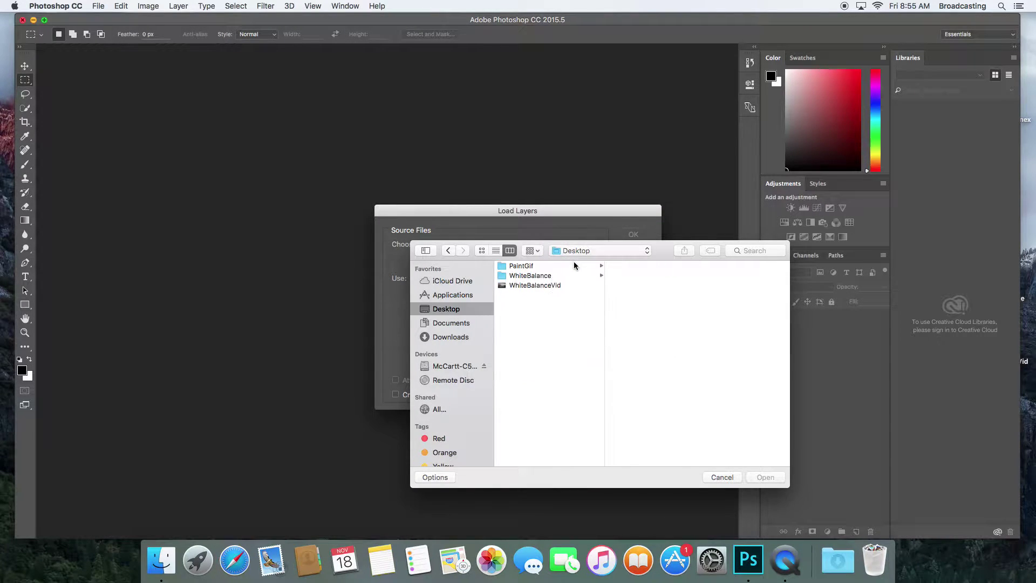
left_click(521, 268)
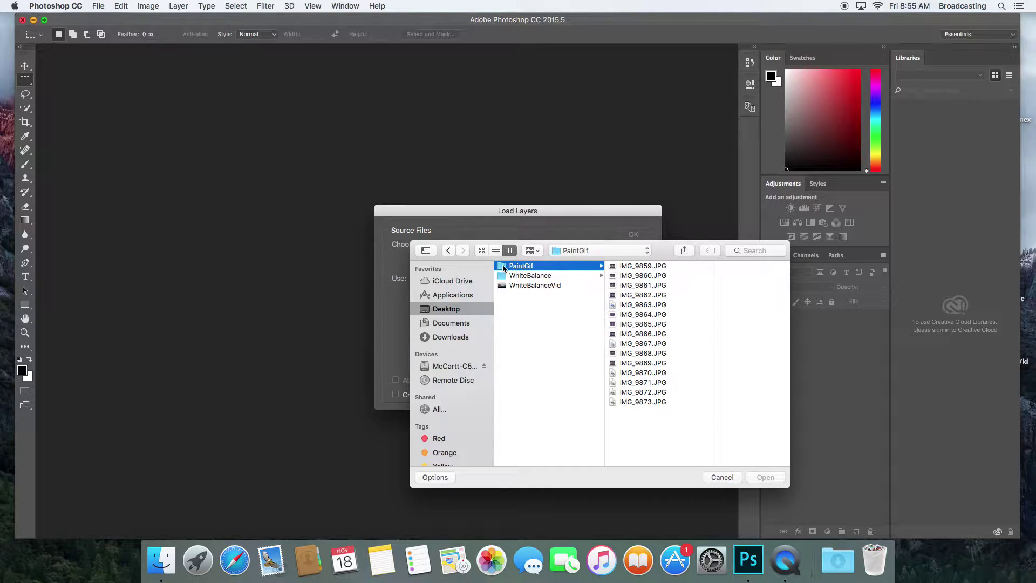
left_click(629, 267)
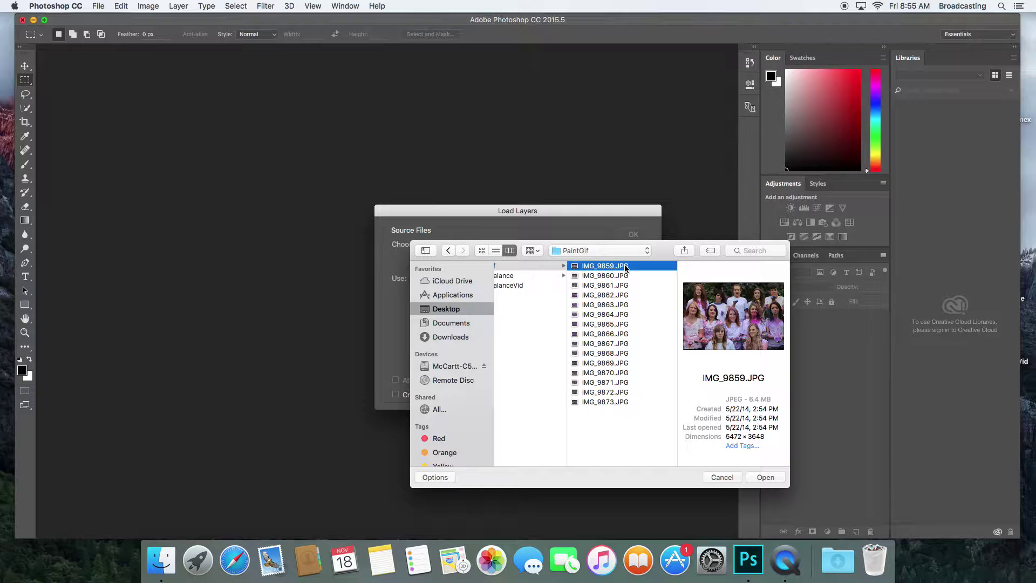
left_click(607, 401, "shift")
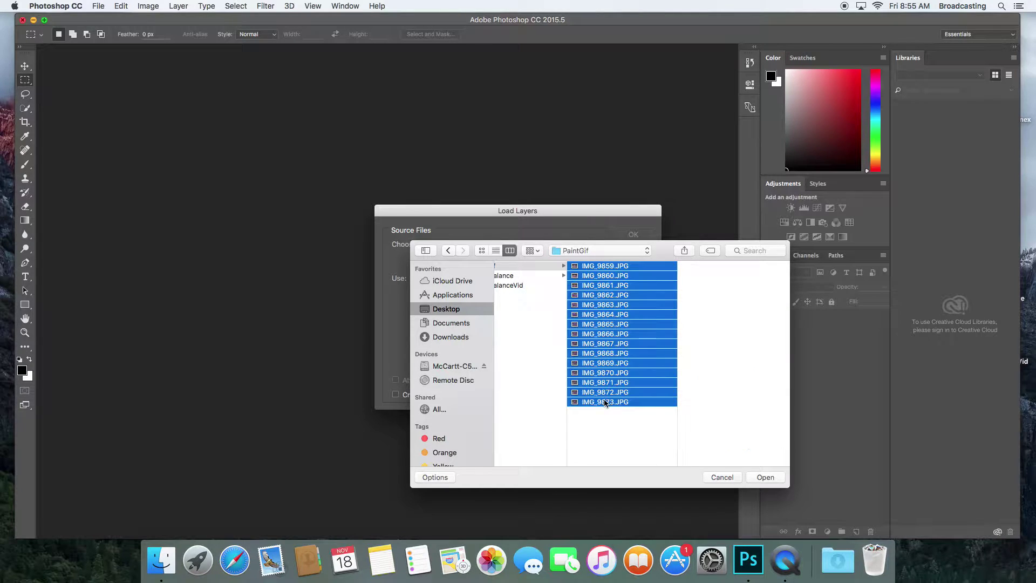
left_click(765, 478)
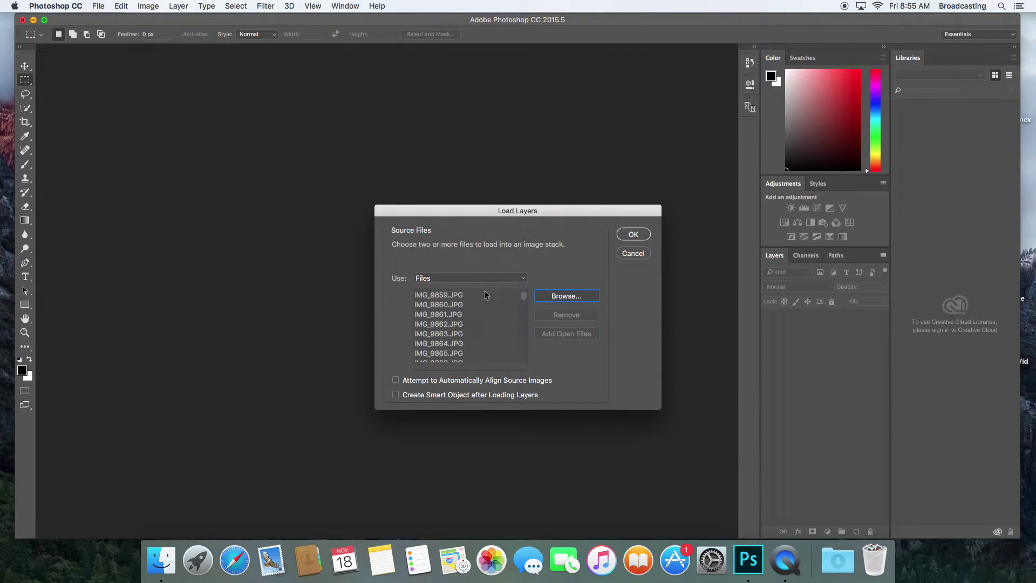
left_click(633, 236)
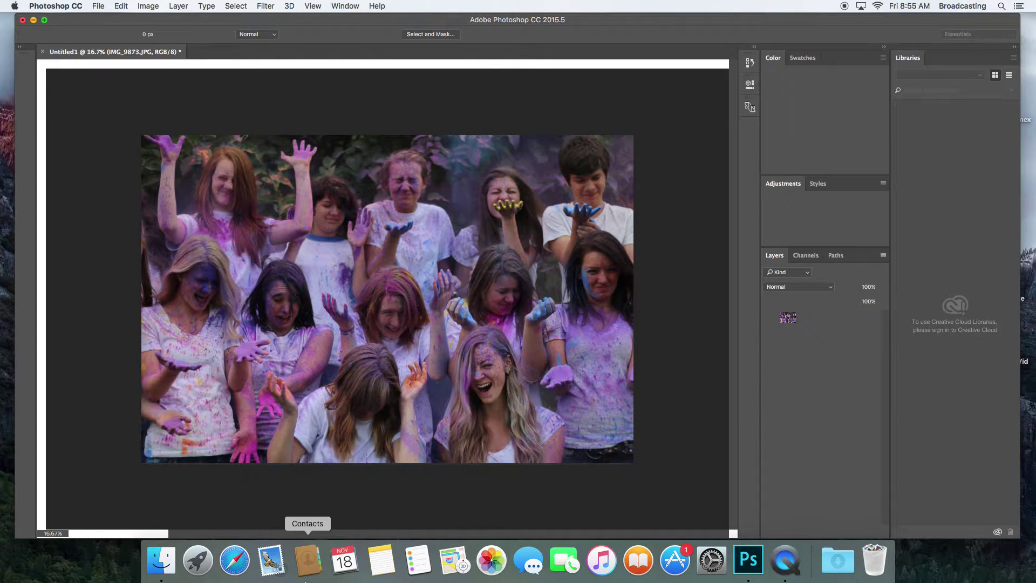
Start loading flickr.com in Safari, then return to the Photoshop window
left_click(234, 565)
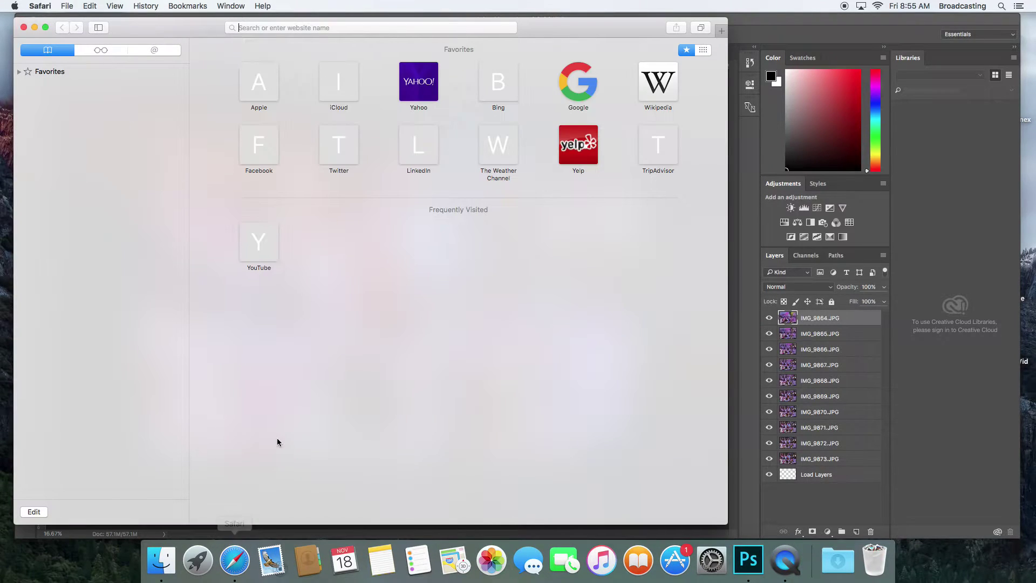
left_click(305, 28)
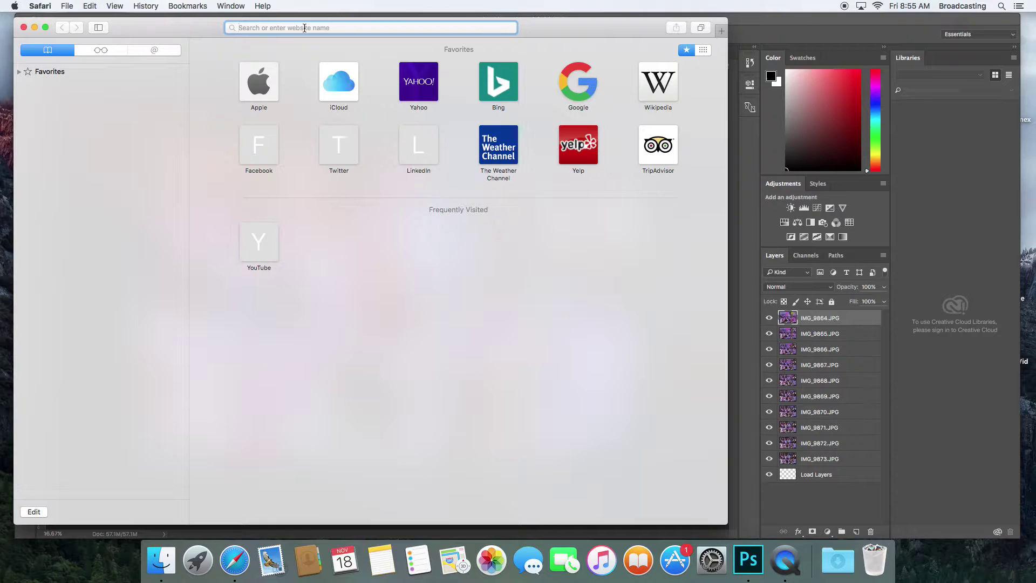
type("fli")
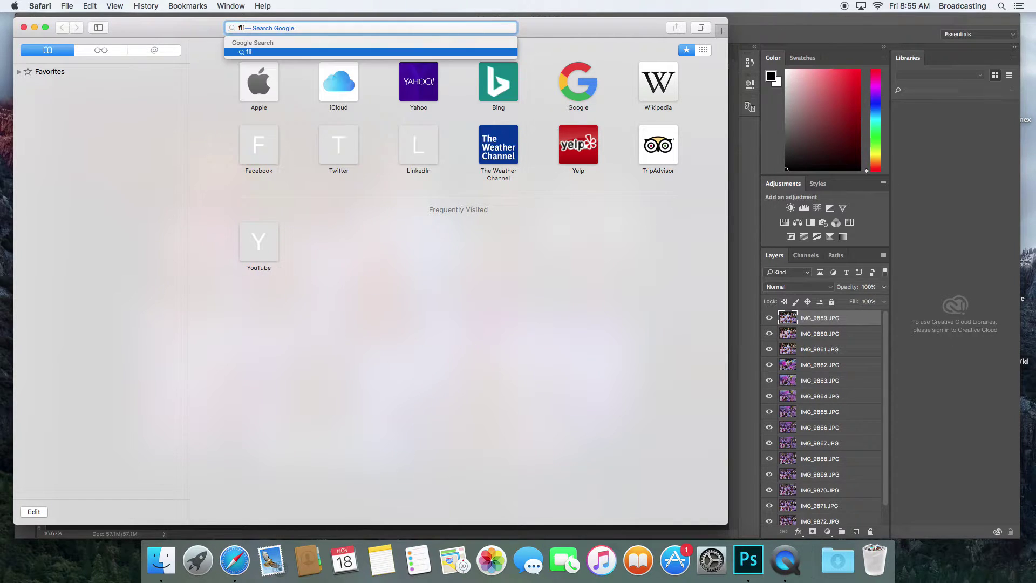
type("ckr")
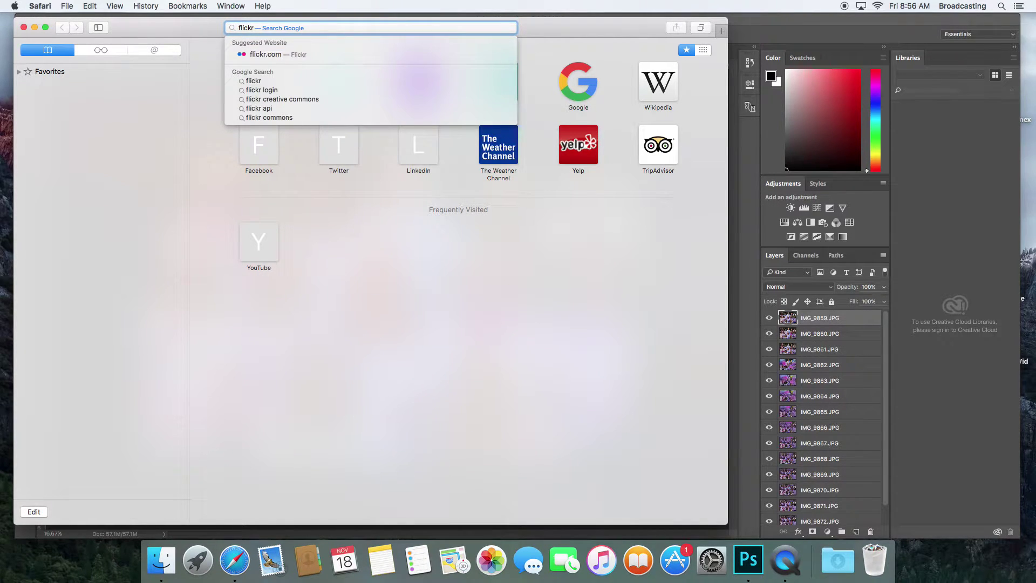
type(".com")
key("Return")
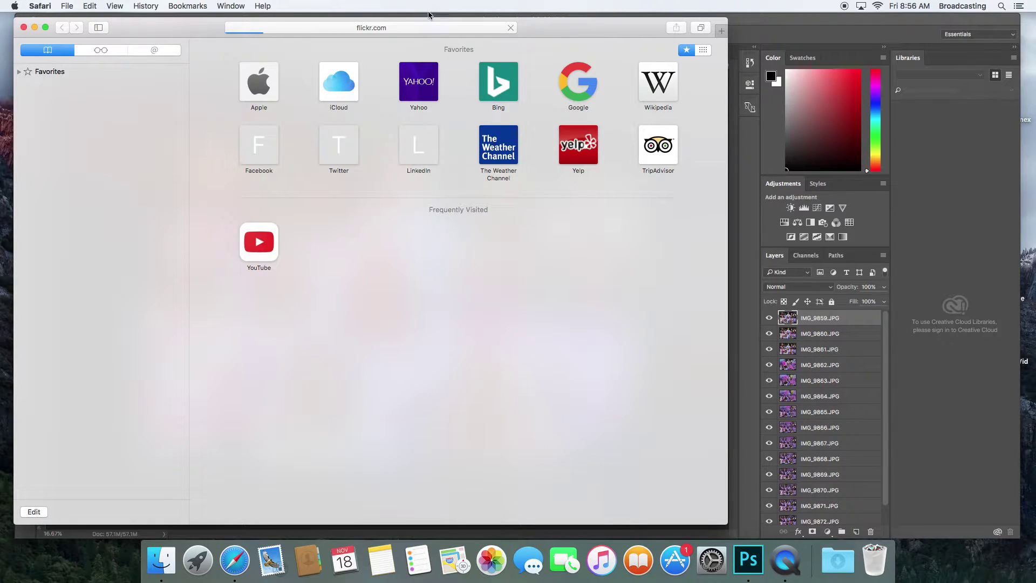
left_click(748, 23)
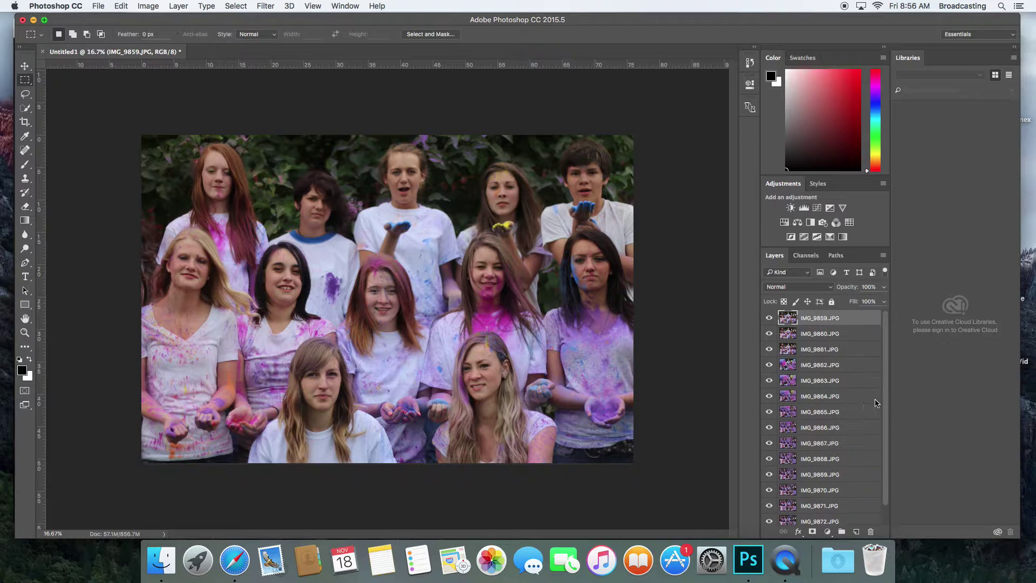
Resize the image to a width of 1920 pixels (height 1280) in Image Size
left_click(152, 7)
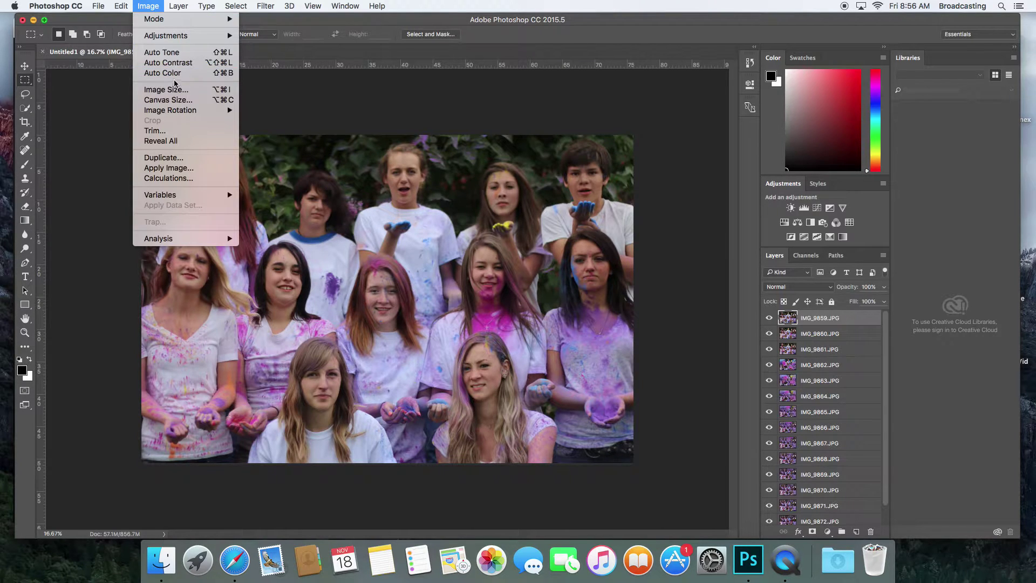
left_click(166, 90)
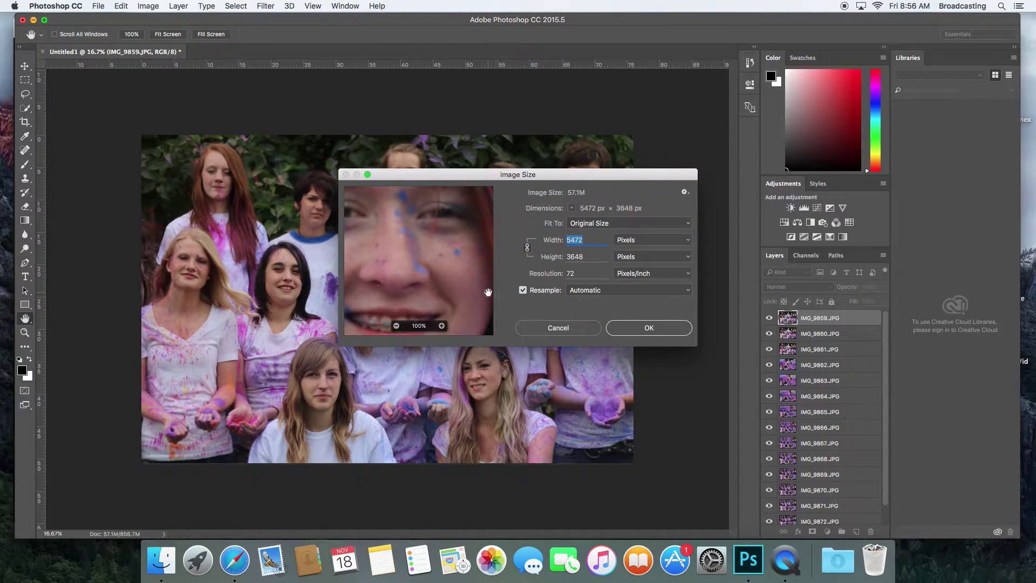
left_click(644, 245)
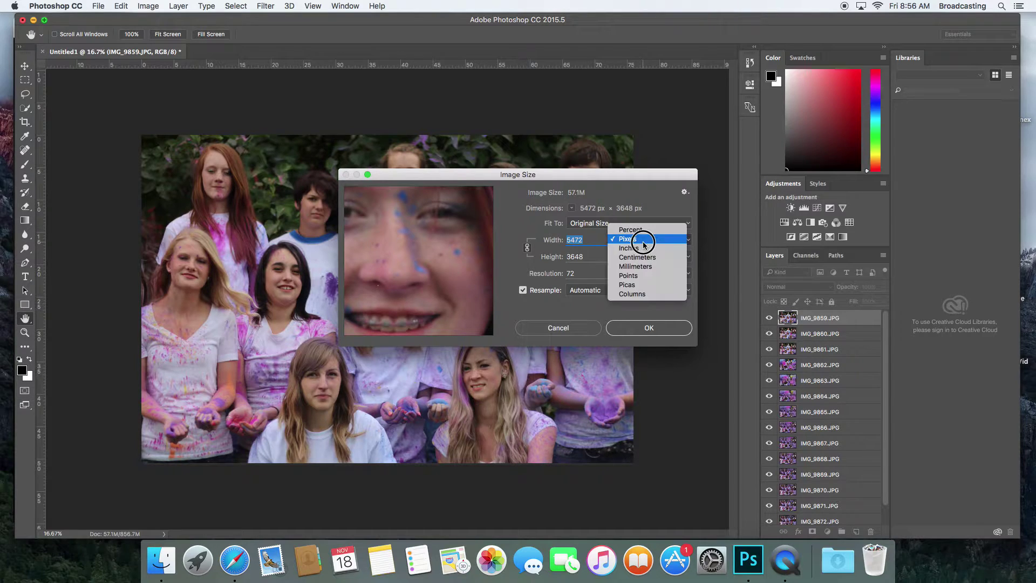
left_click(645, 248)
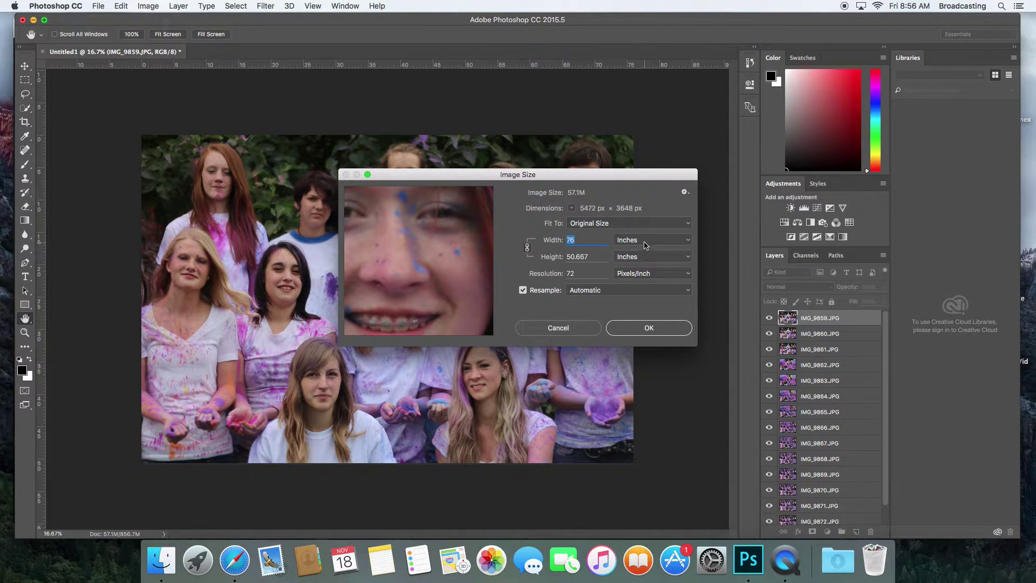
left_click(645, 245)
left_click(637, 229)
type("192")
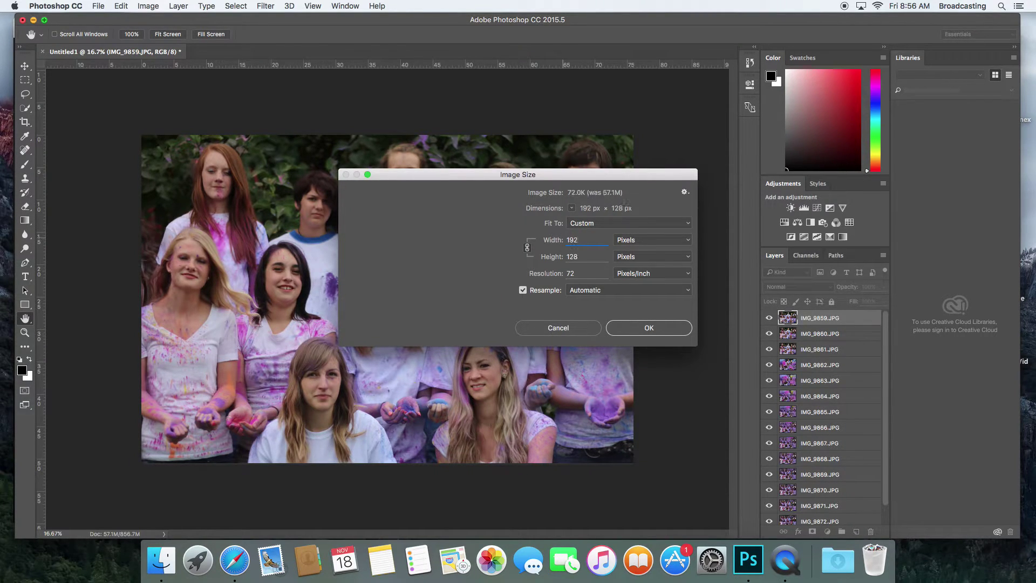
type("0")
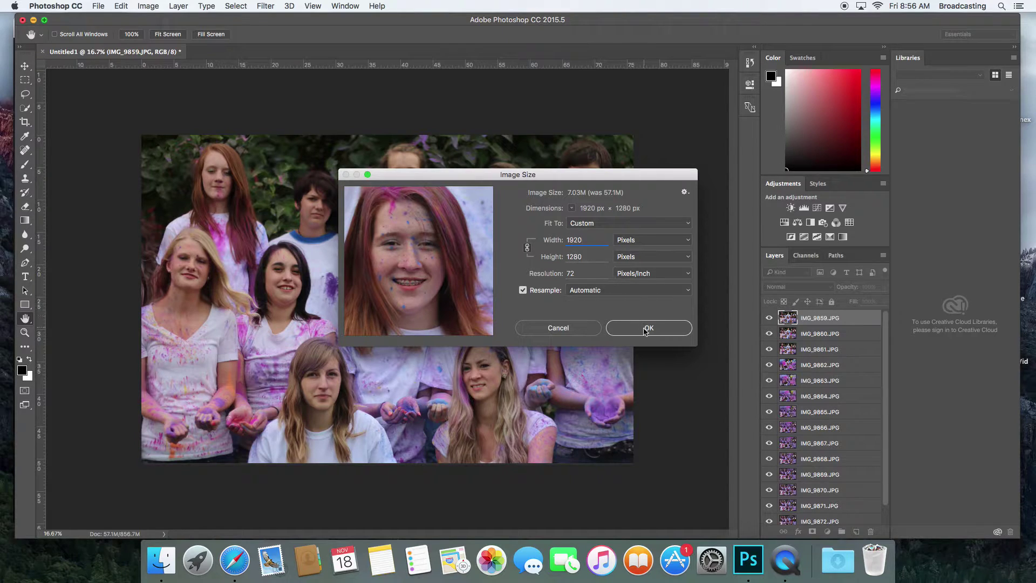
left_click(646, 329)
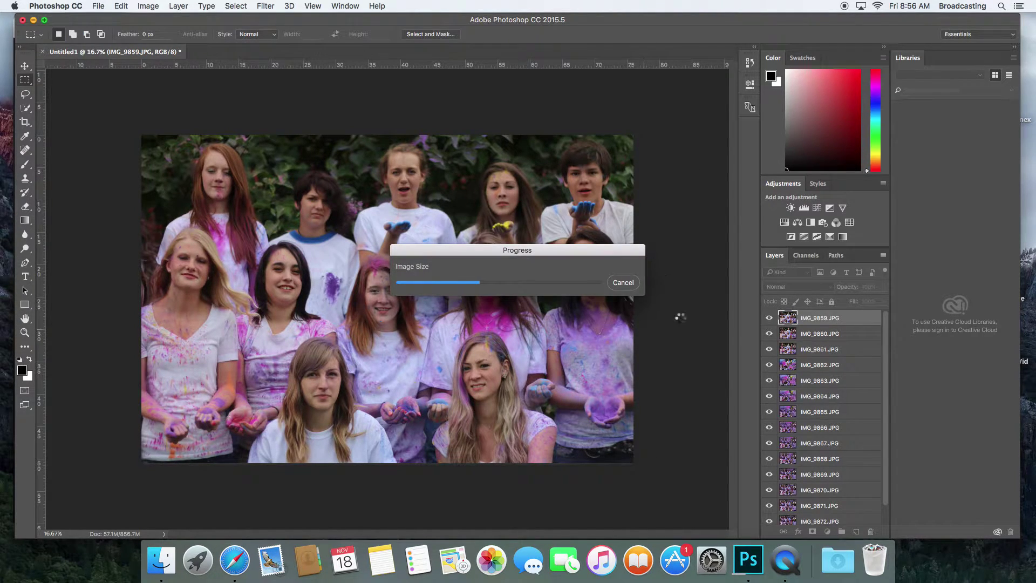
Begin signing in to Flickr with the Yahoo account email and password
left_click(235, 559)
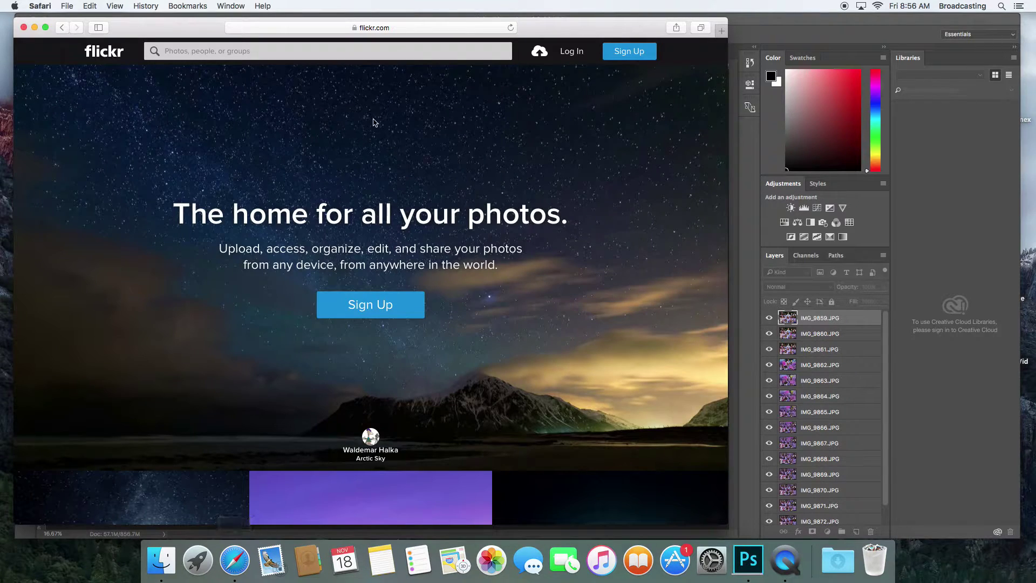
left_click(572, 52)
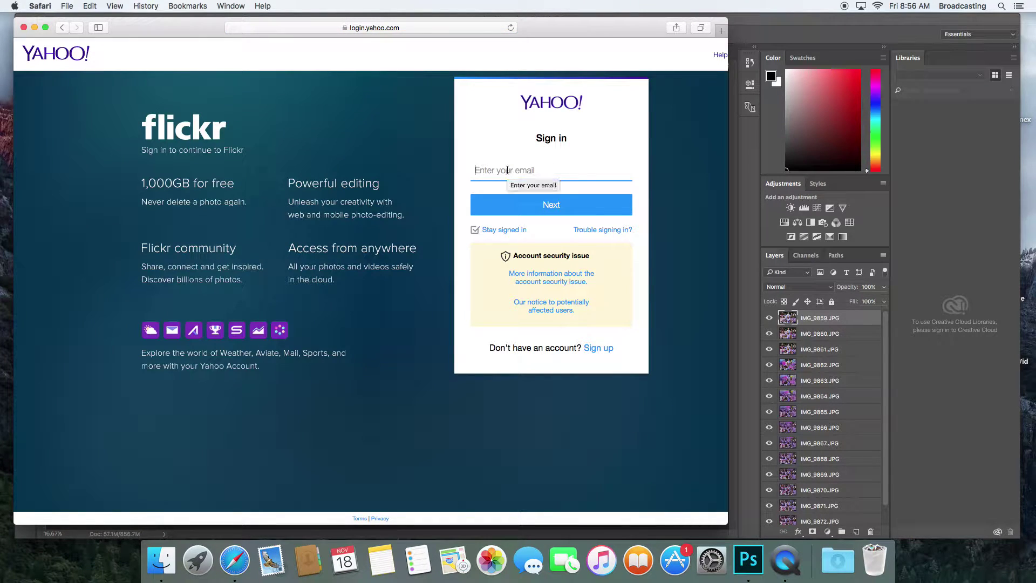
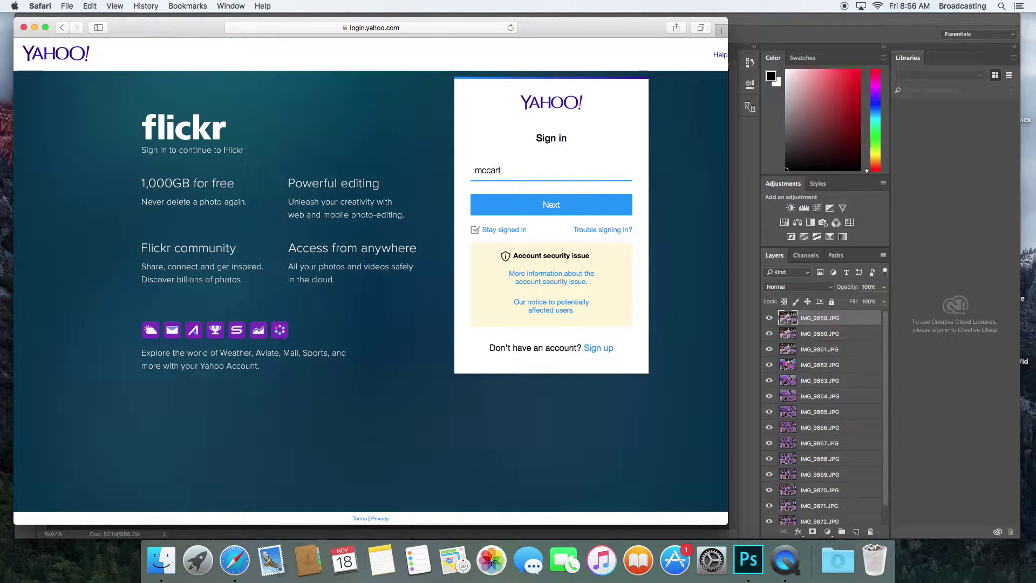
left_click(542, 199)
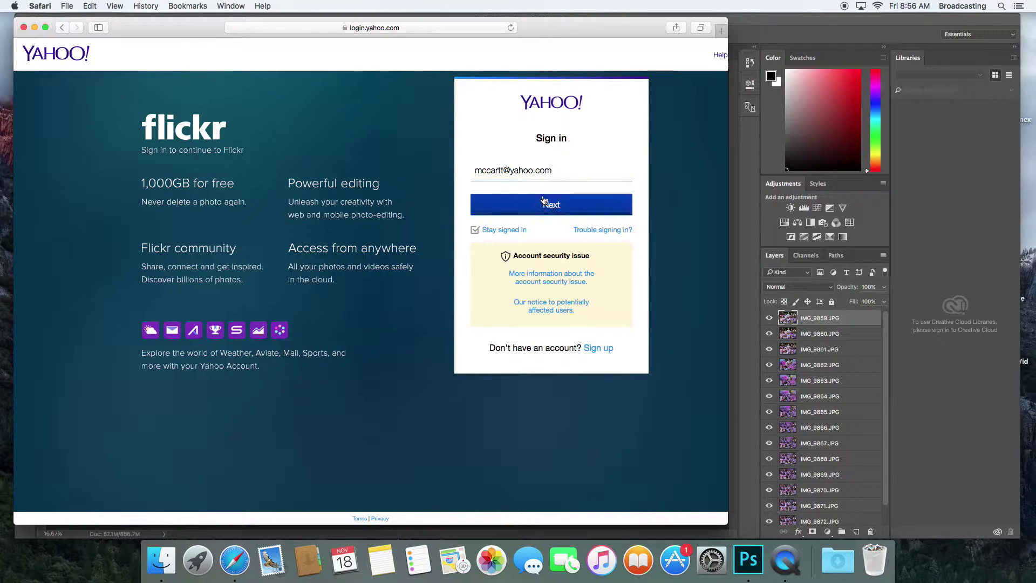
type("•")
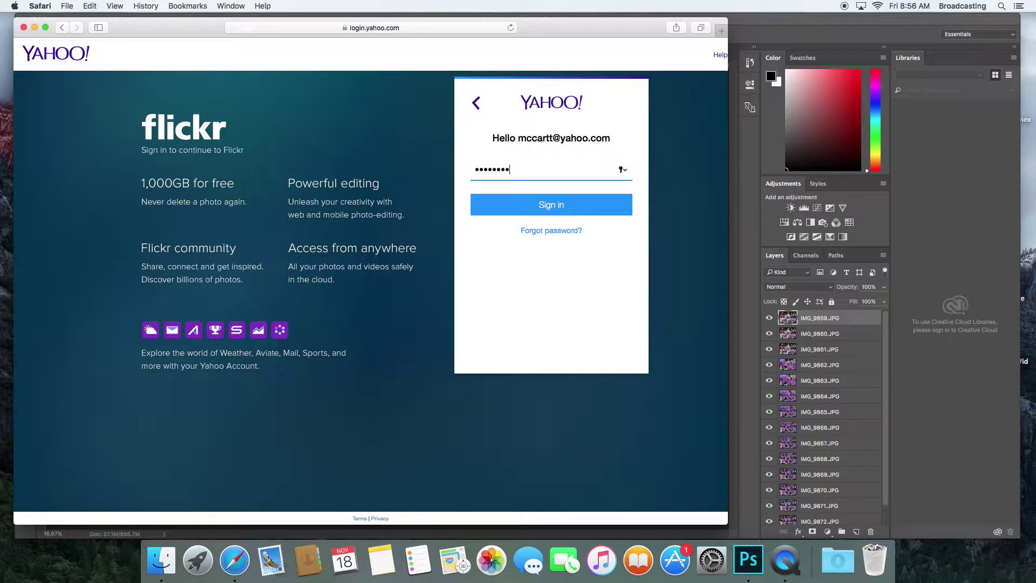
type("••••••••")
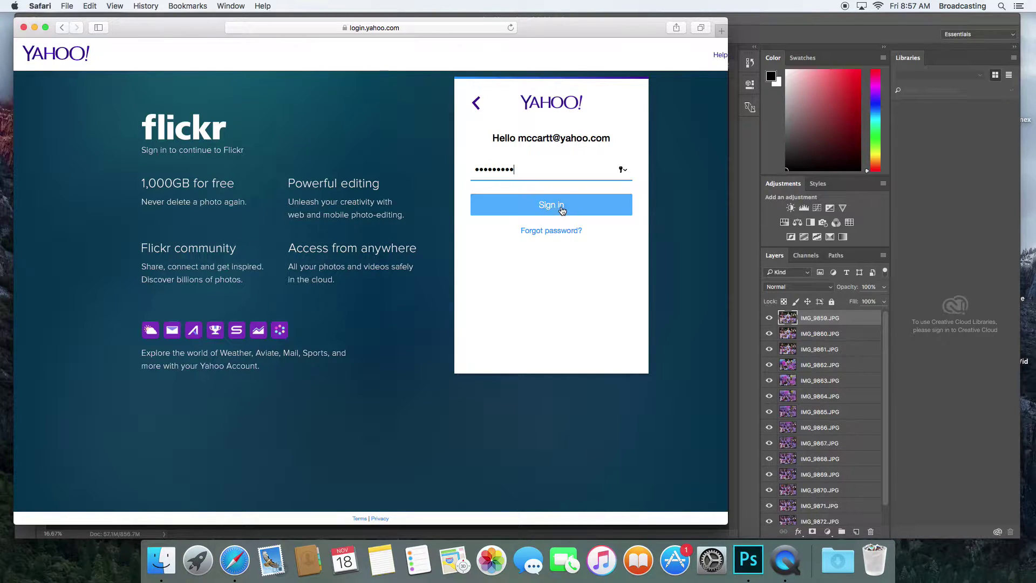
left_click(561, 206)
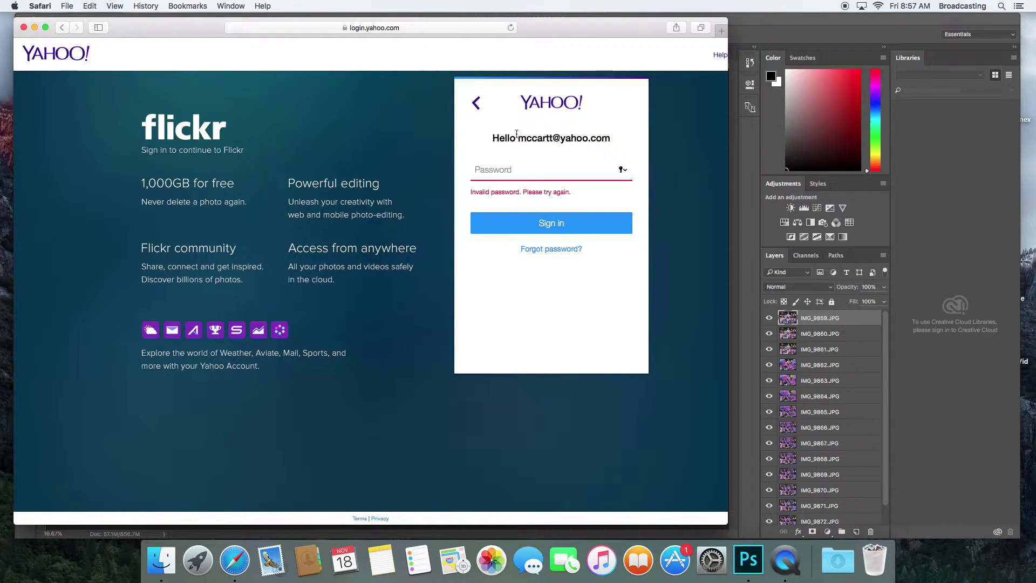
Correct the email, re-enter the password, and dismiss the save-password, sharing and security prompts
left_click(476, 105)
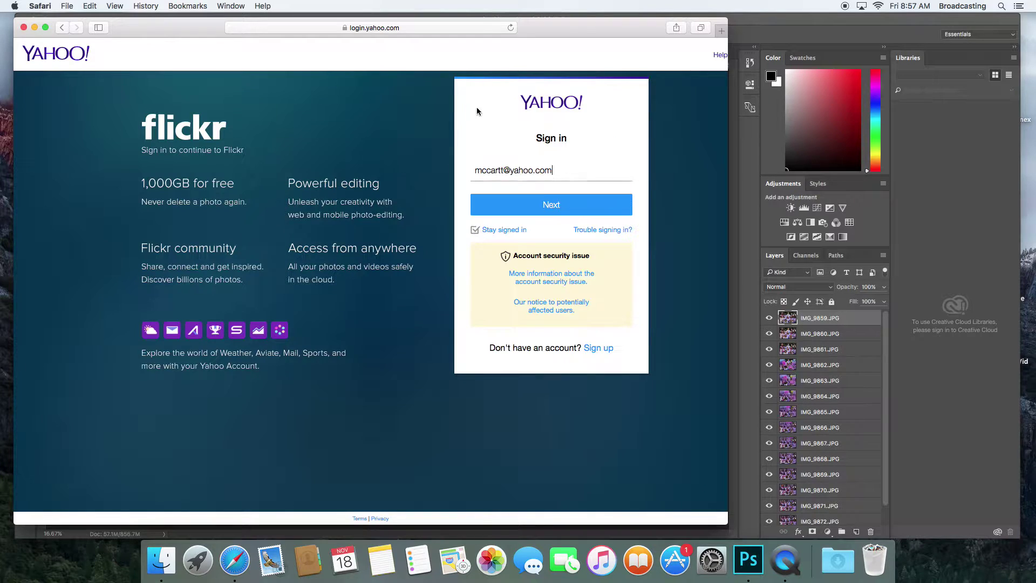
left_click(503, 170)
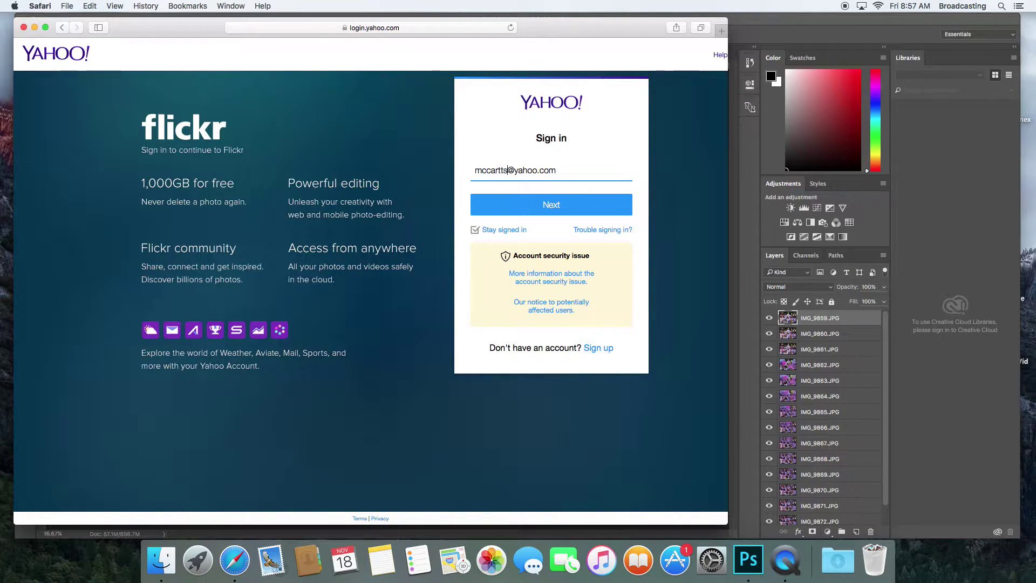
left_click(534, 205)
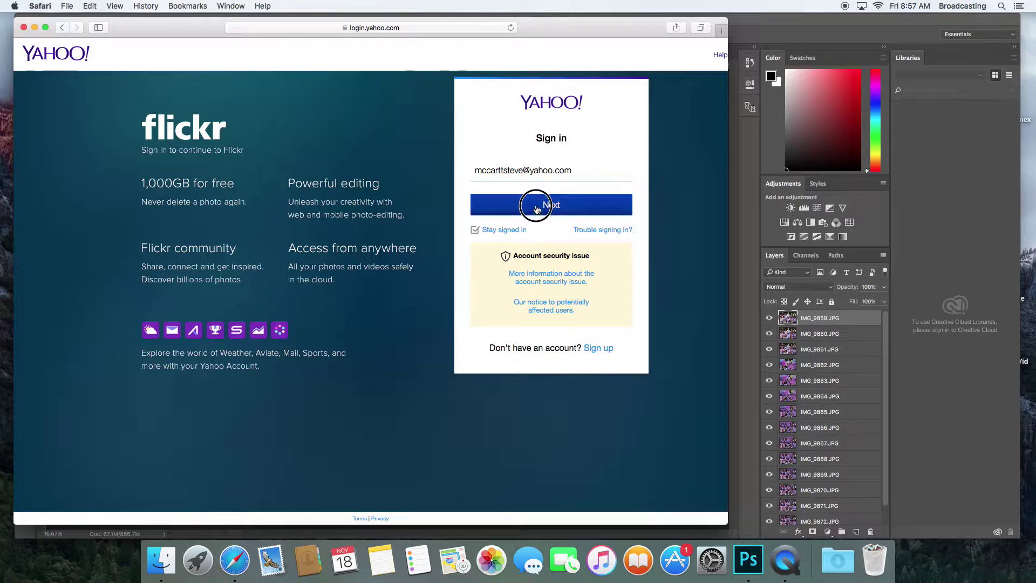
type("•")
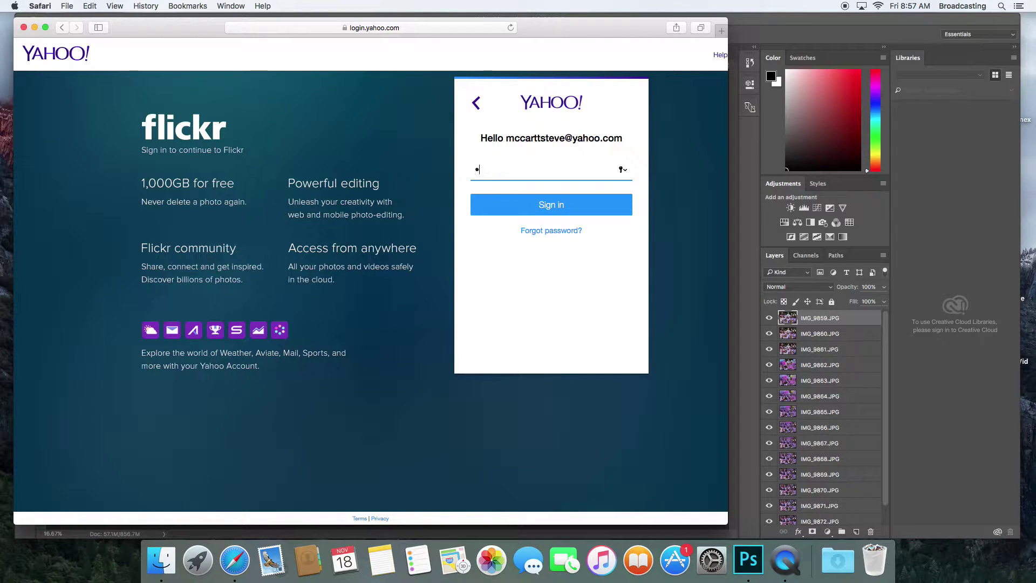
type("•••••")
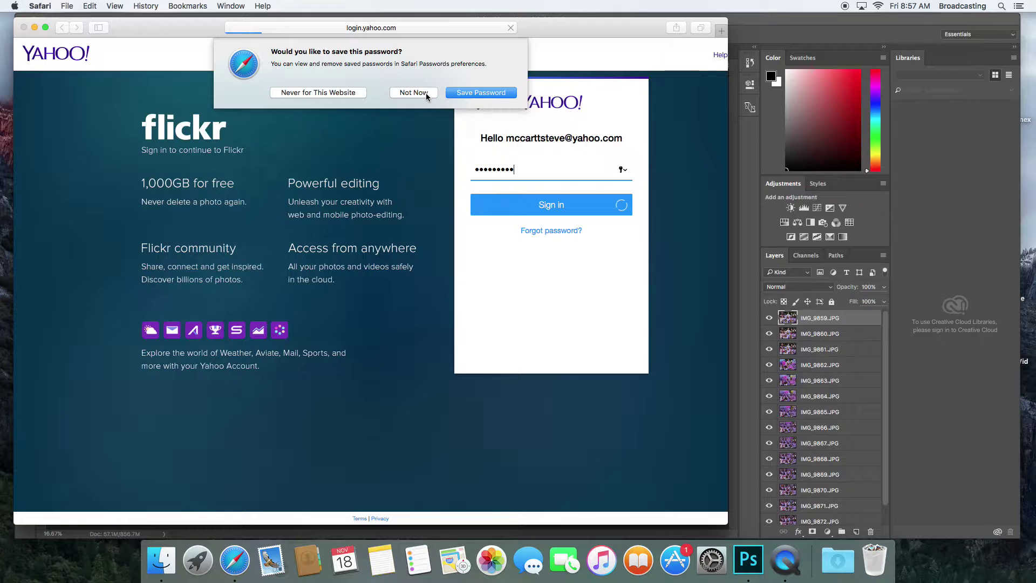
left_click(426, 93)
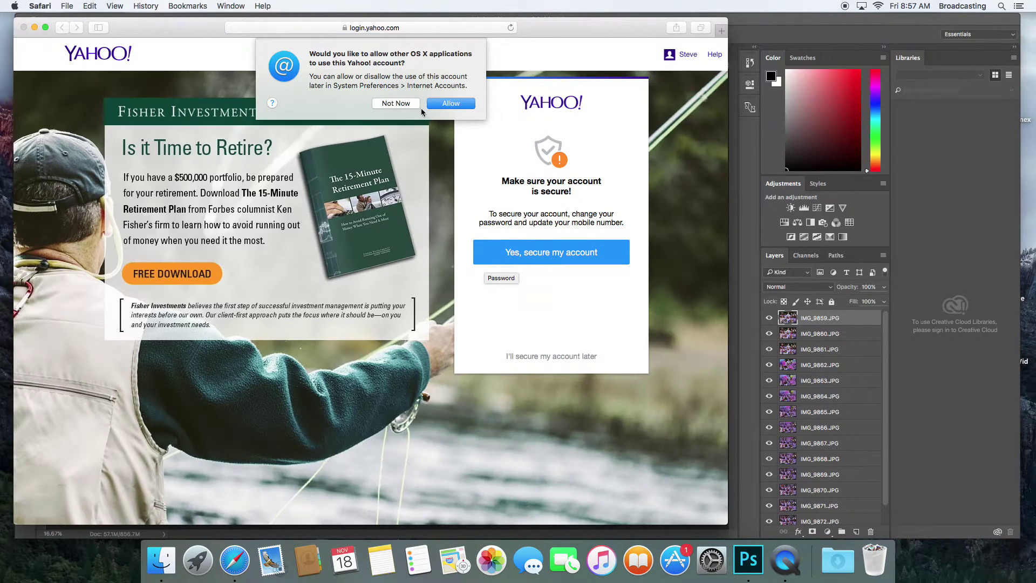
left_click(403, 103)
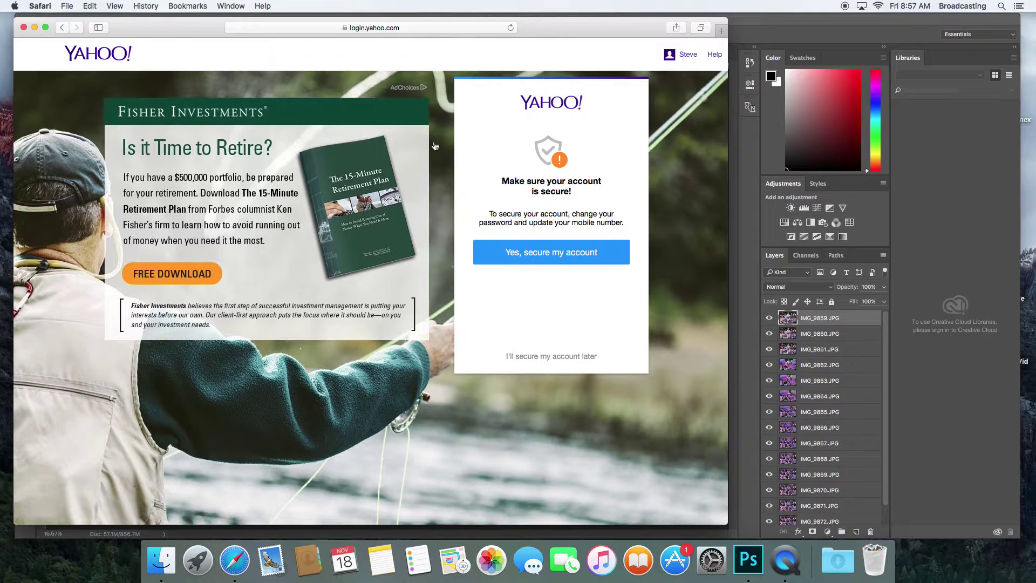
left_click(545, 356)
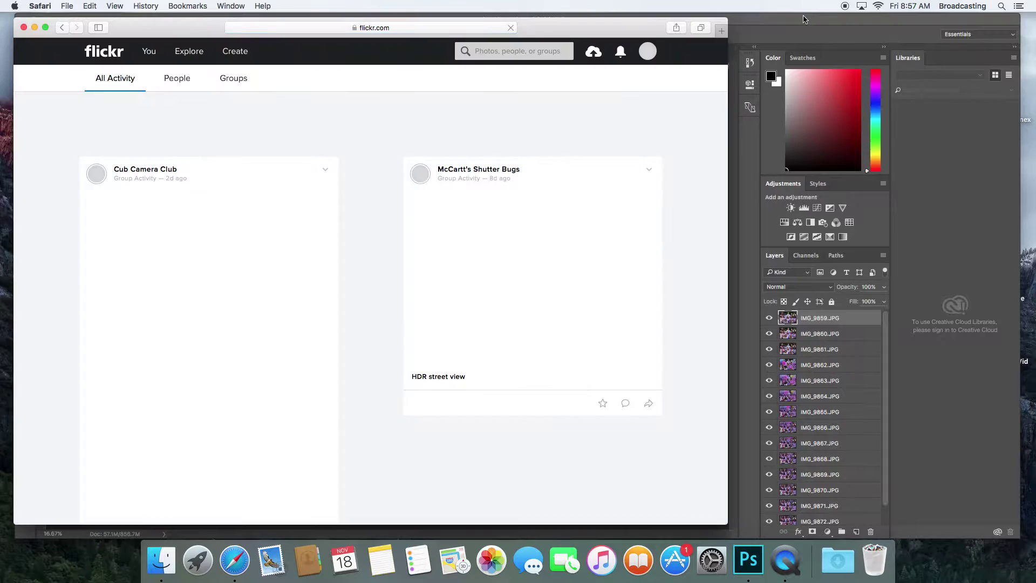
Return to Photoshop and fit the whole group photo in the window
left_click(803, 18)
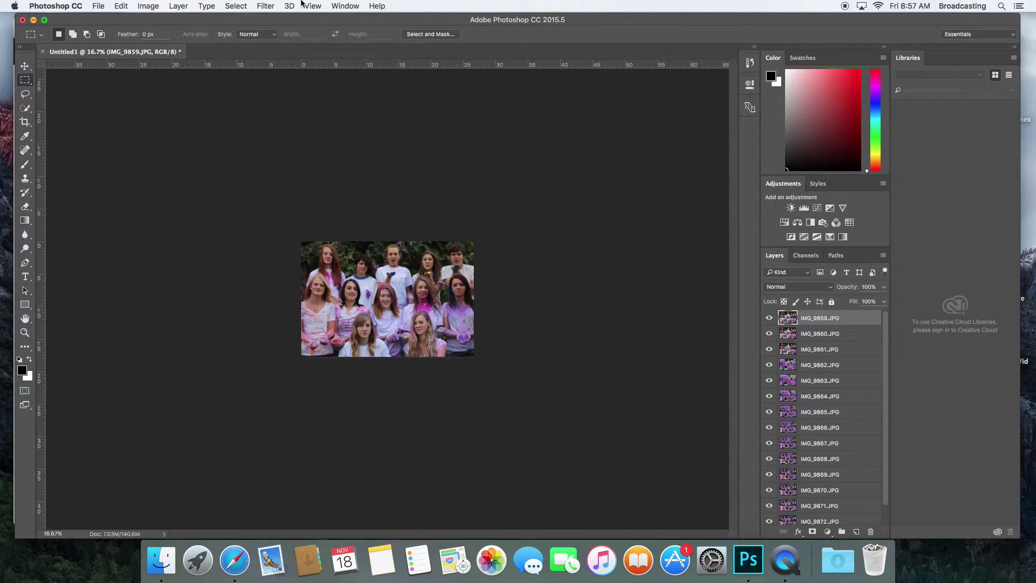
left_click(340, 7)
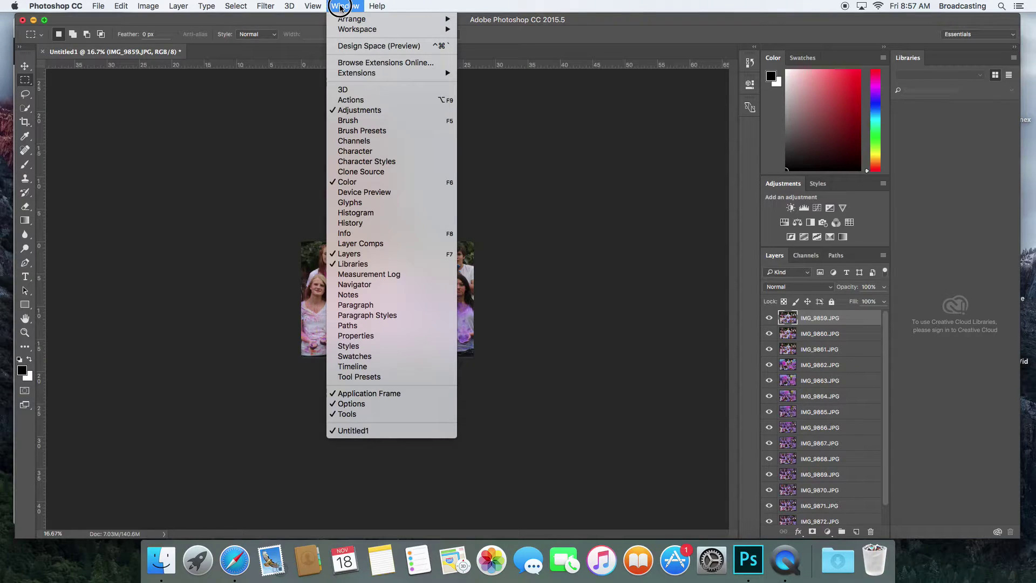
mouse_move(318, 7)
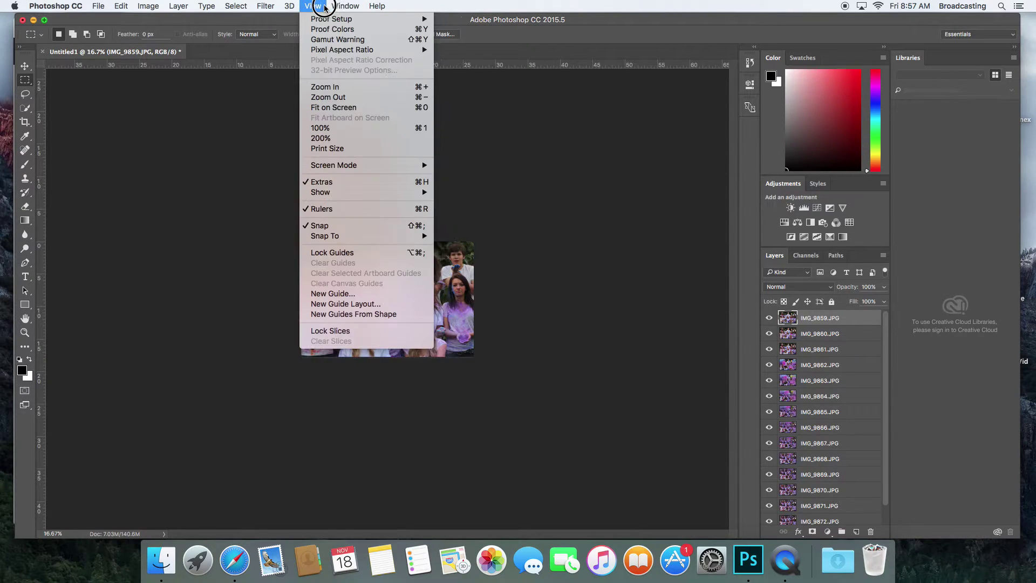
left_click(332, 107)
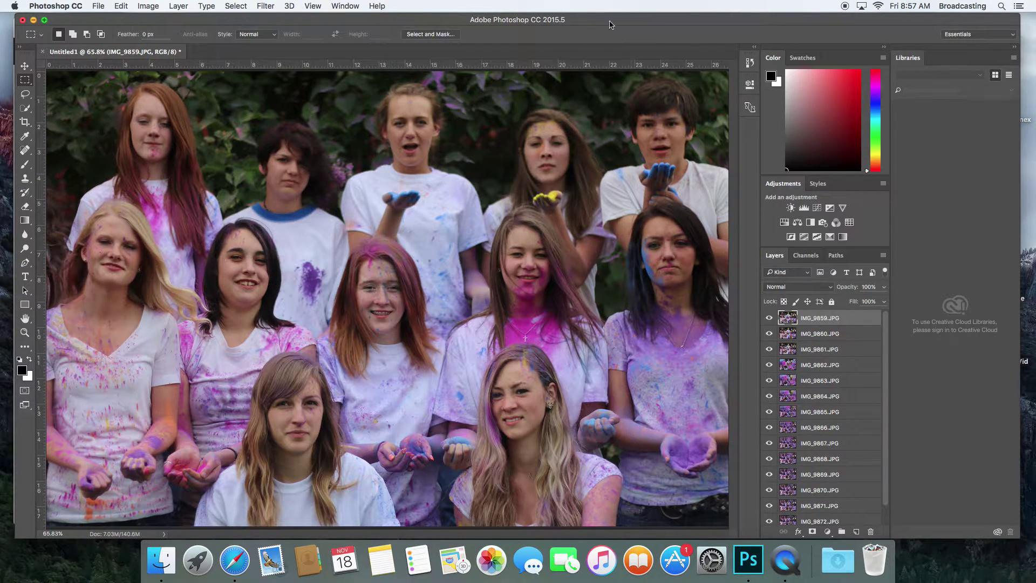
Show the Timeline panel and create a frame animation, then scroll the Layers list
left_click(352, 6)
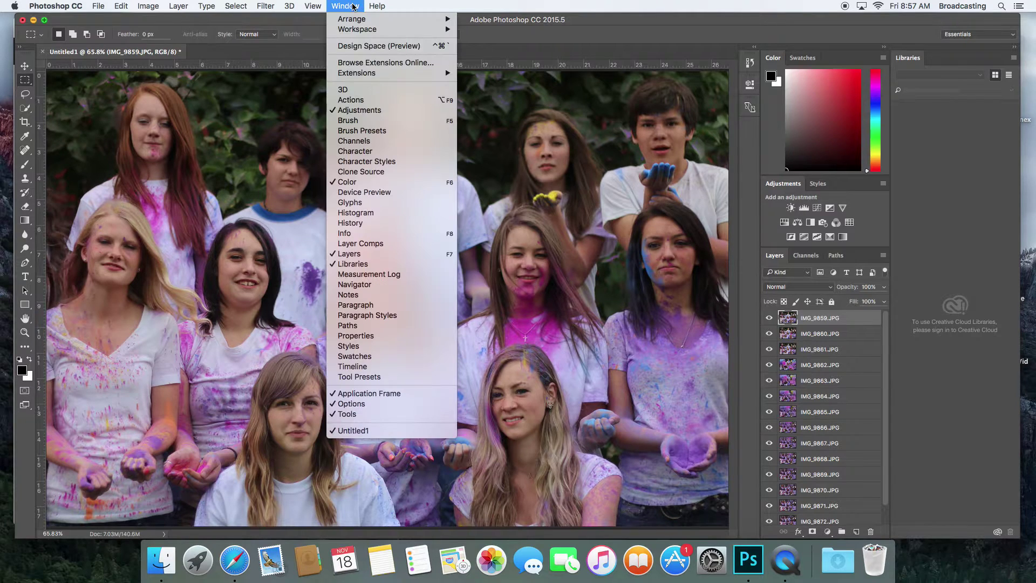
left_click(385, 367)
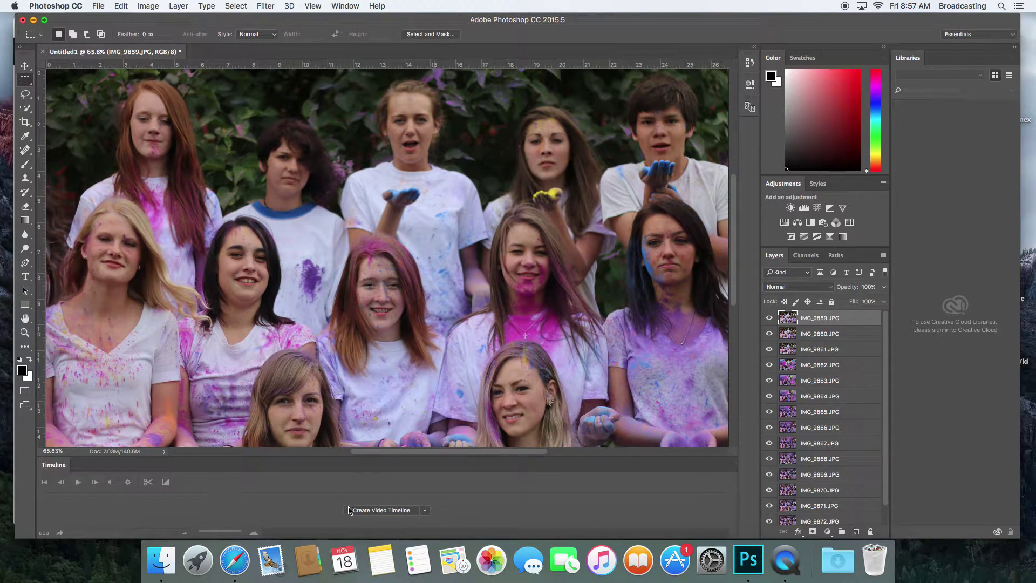
left_click(426, 511)
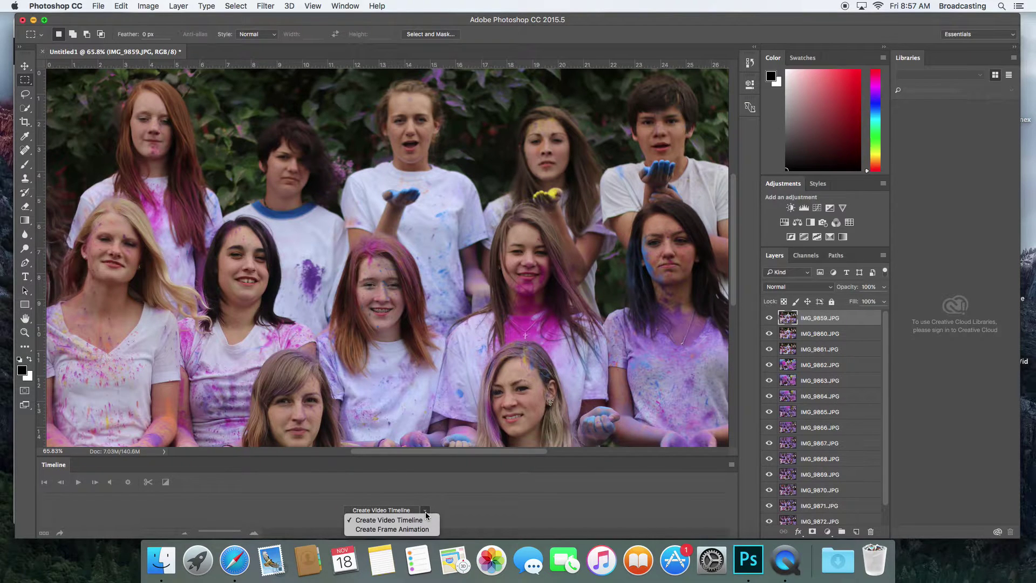
left_click(399, 530)
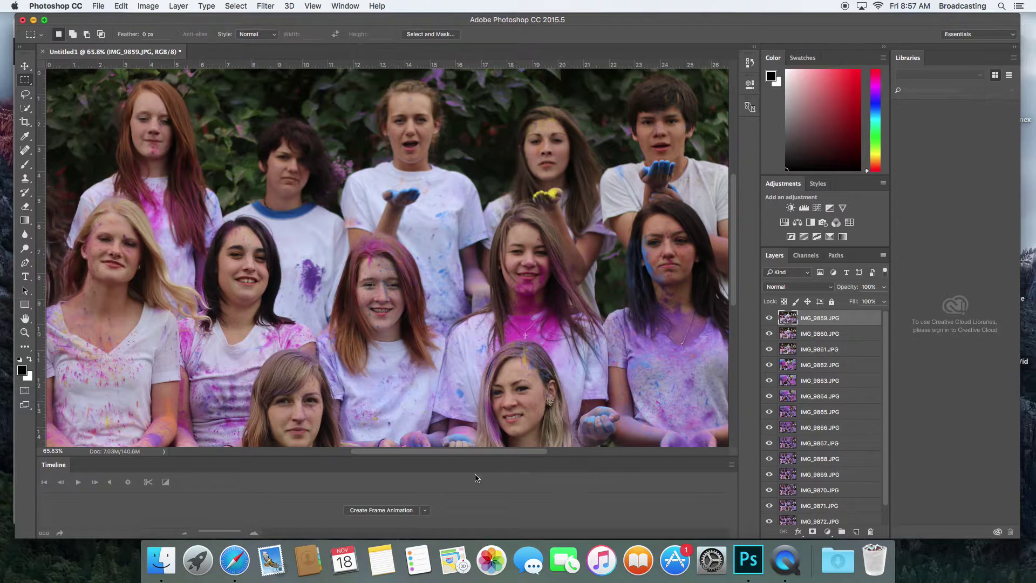
left_click(376, 510)
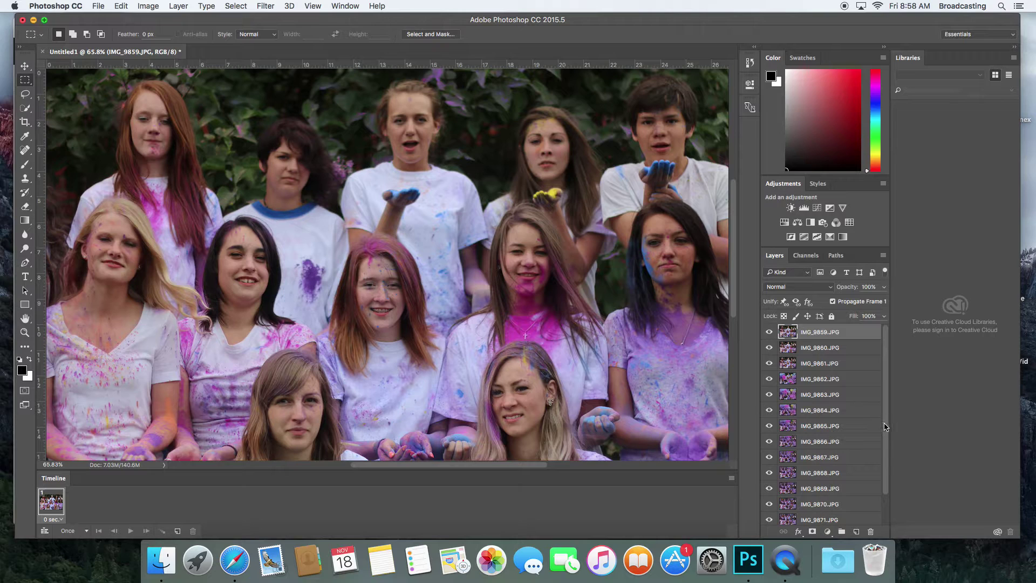
left_click_drag(885, 426, 885, 469)
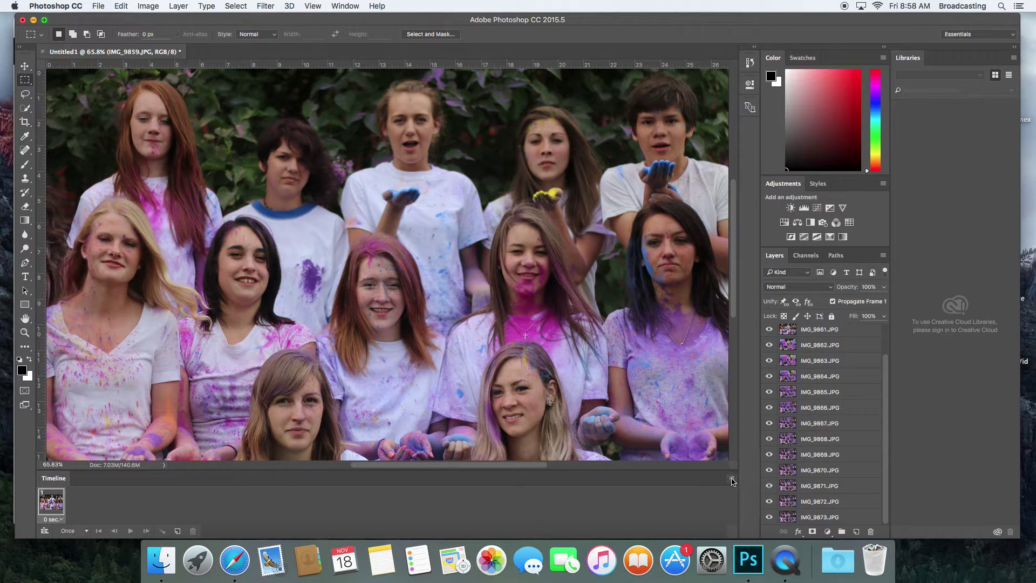
left_click(731, 479)
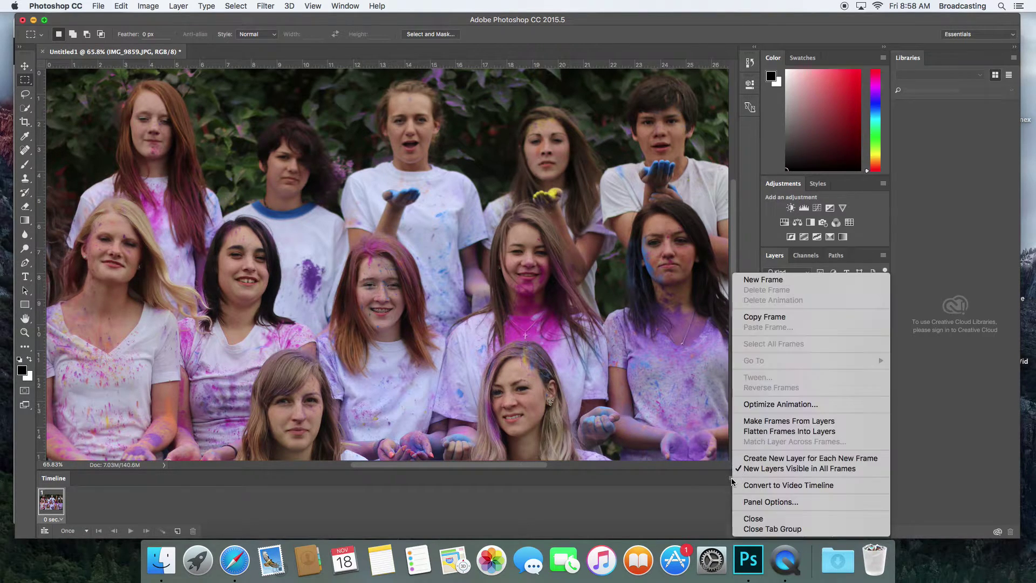
left_click(768, 422)
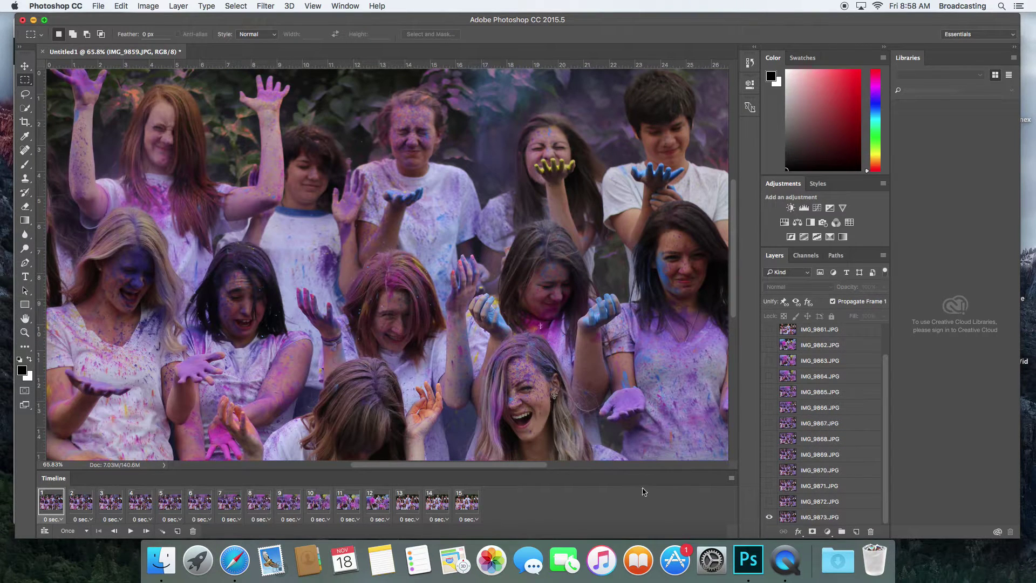
left_click(78, 505)
left_click(111, 504)
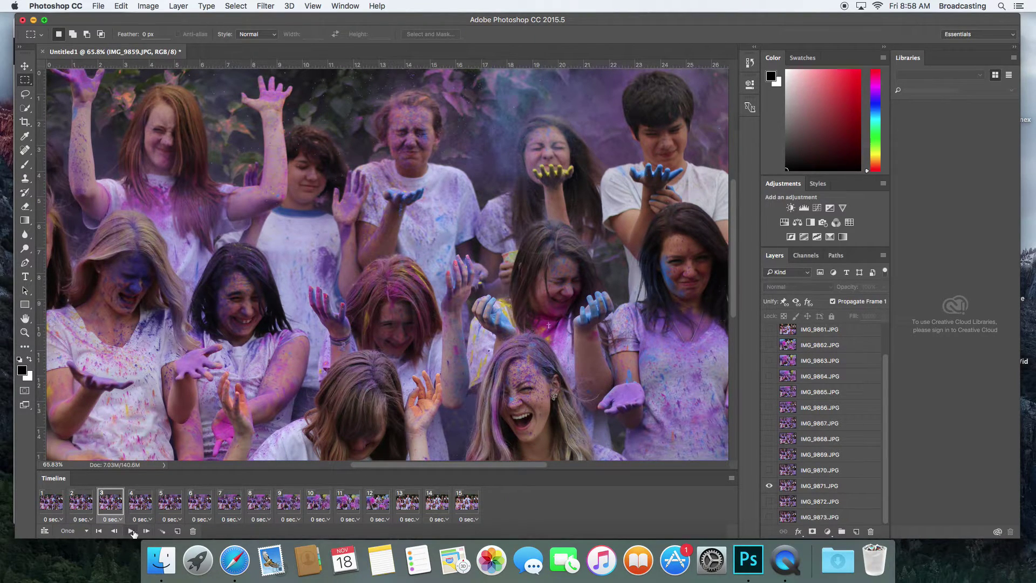
left_click(131, 532)
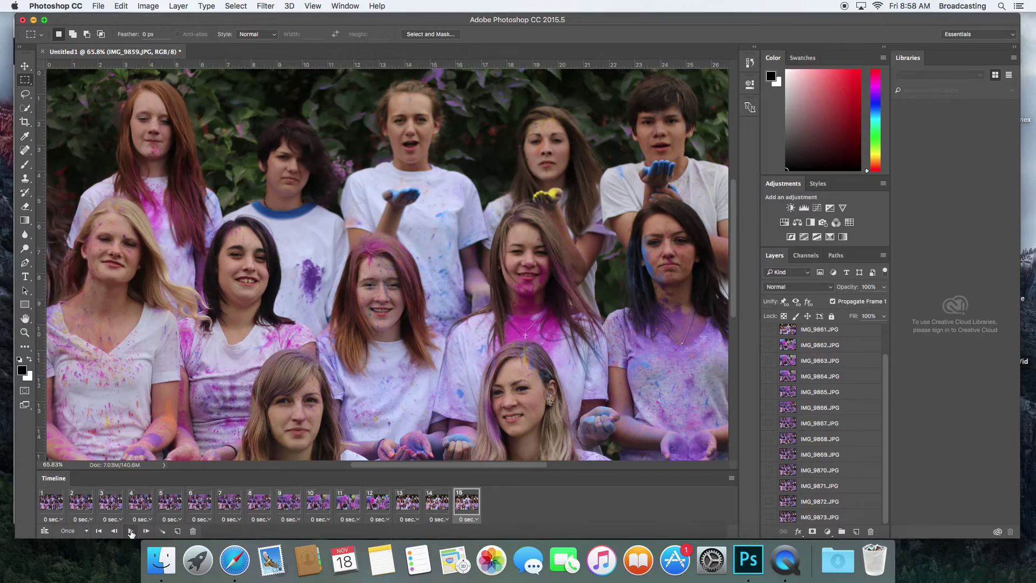
left_click(131, 533)
Reverse the frames, preview the playback, then reverse them back to the original order
left_click(731, 478)
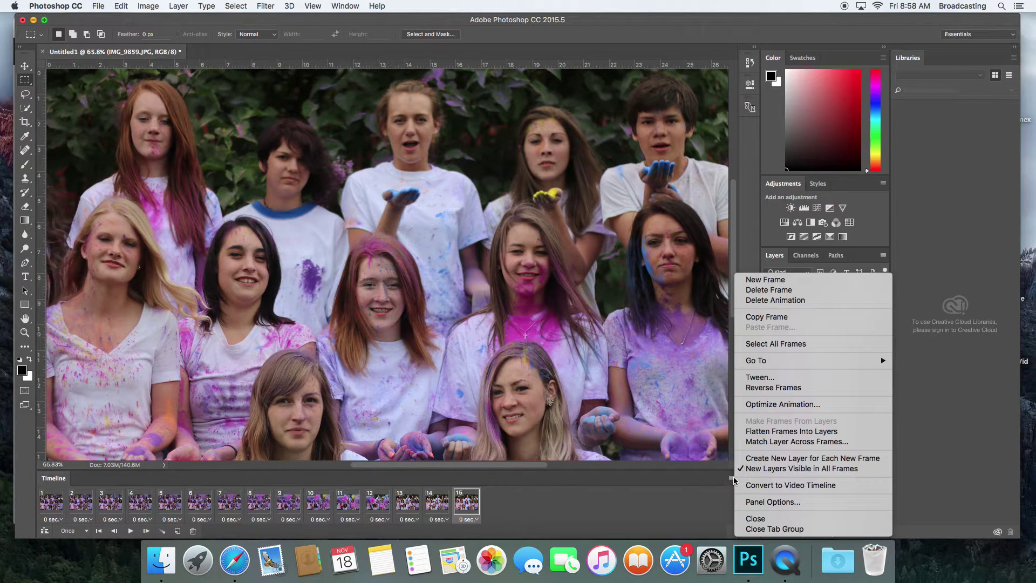
left_click(798, 389)
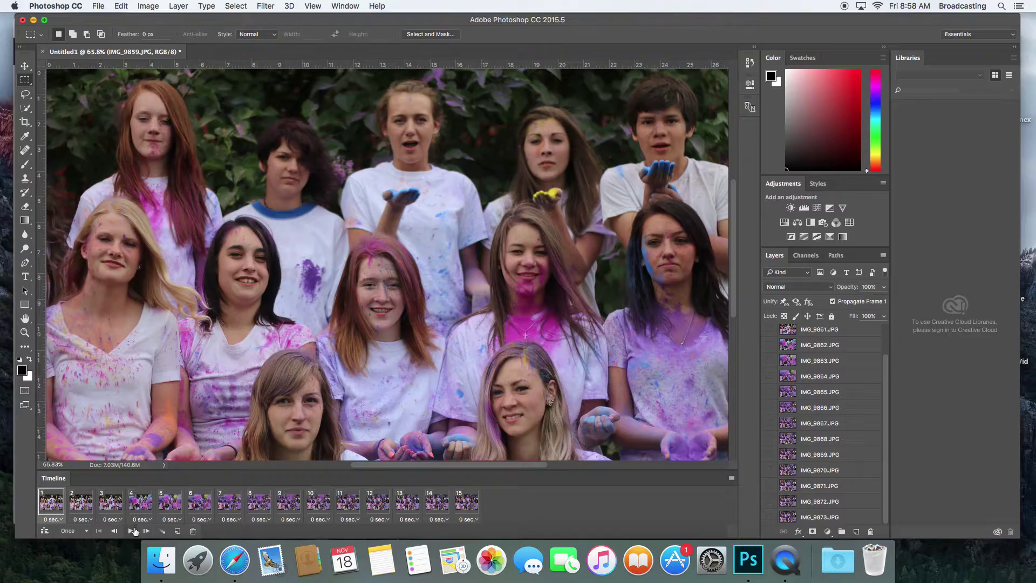
left_click(132, 532)
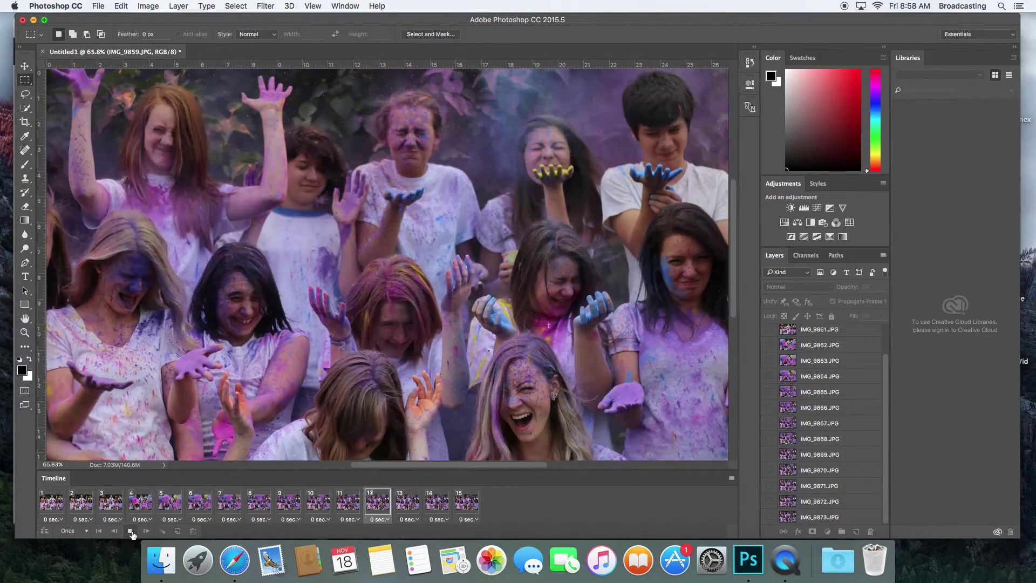
left_click(131, 531)
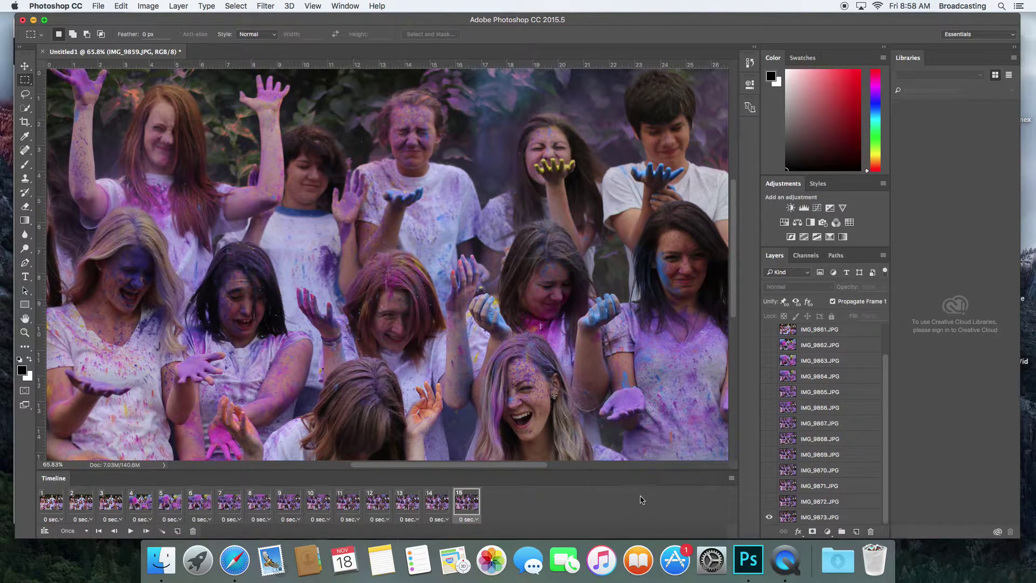
left_click(731, 479)
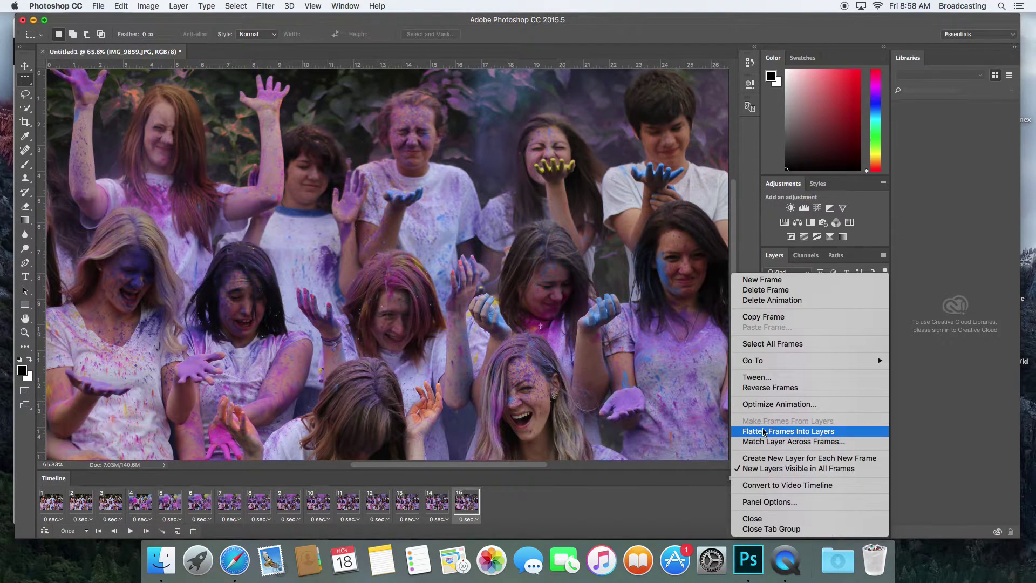
left_click(769, 387)
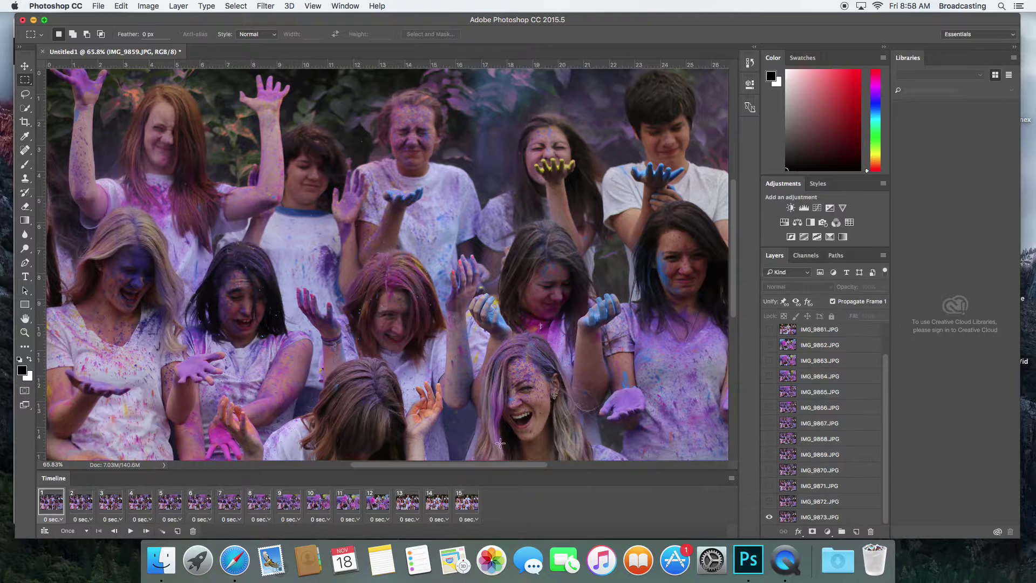
Set the animation's looping from Once to Forever, then play and stop it
left_click(77, 534)
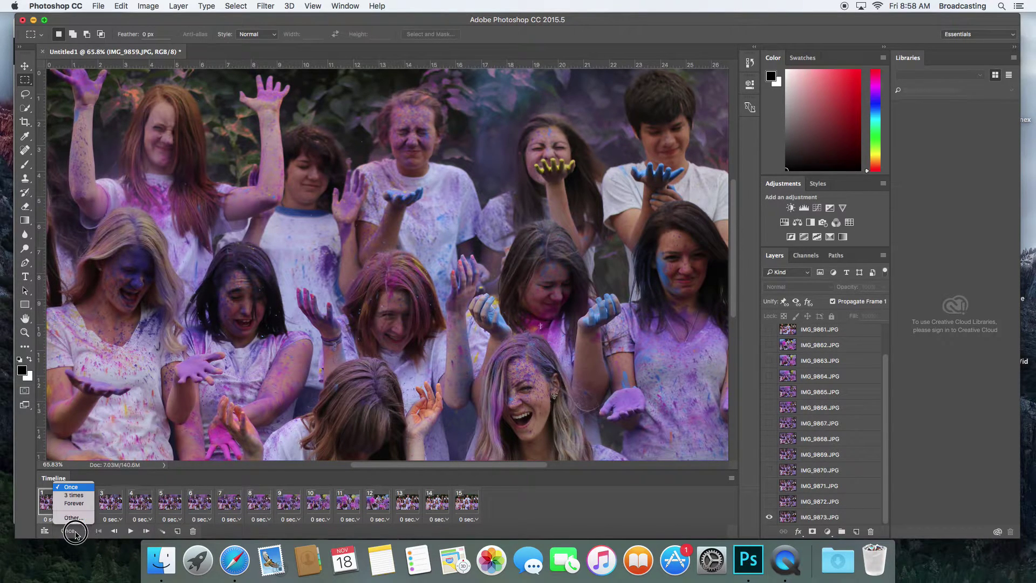
left_click(81, 503)
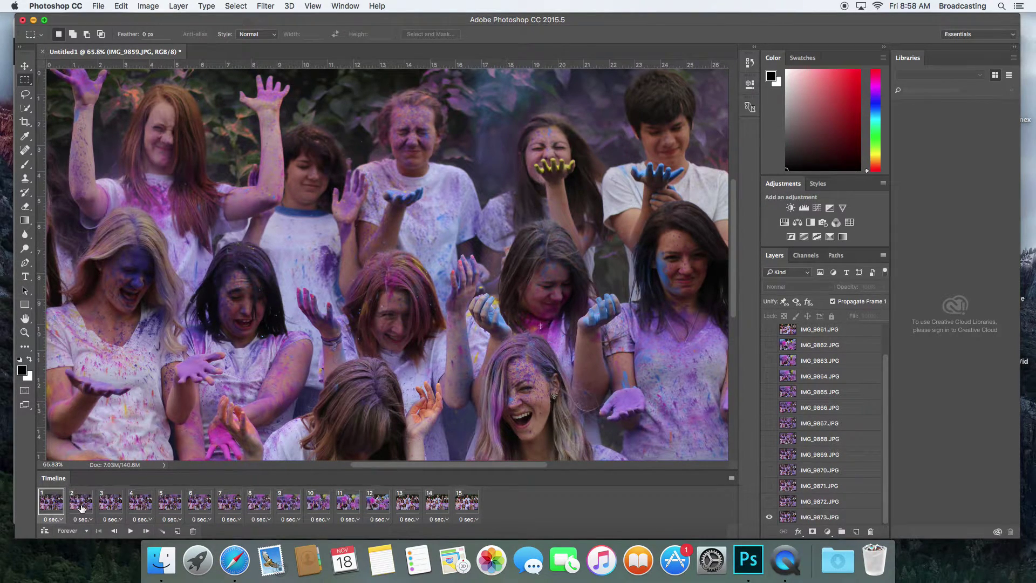
left_click(130, 531)
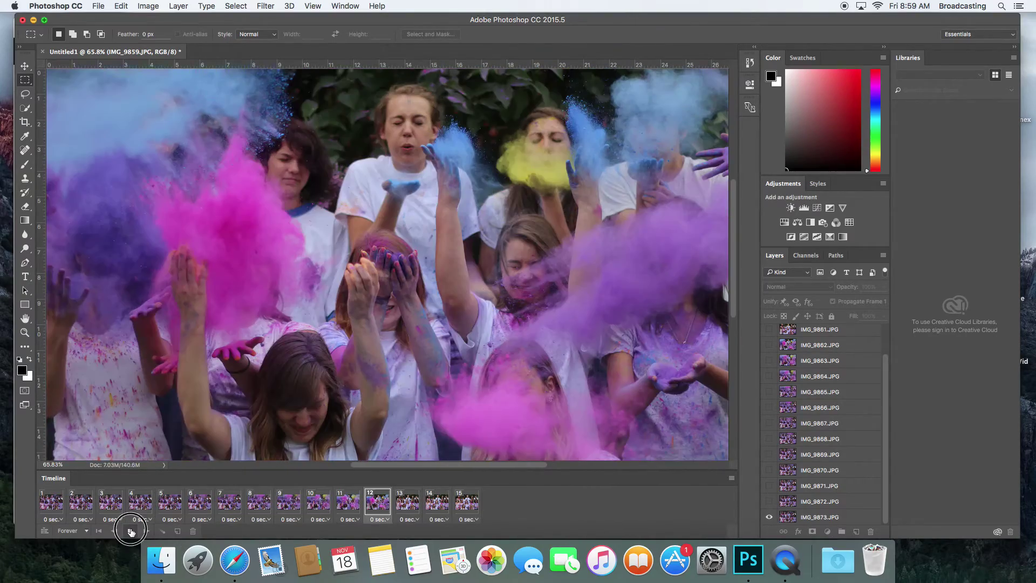
left_click(130, 531)
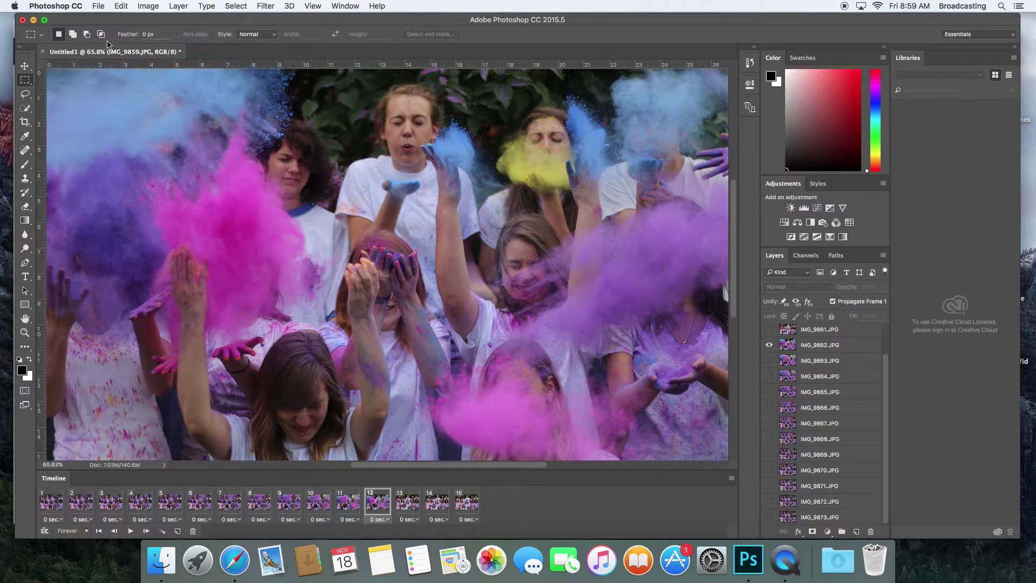
Open Save for Web (Legacy) and apply the GIF 128 No Dither preset
left_click(99, 7)
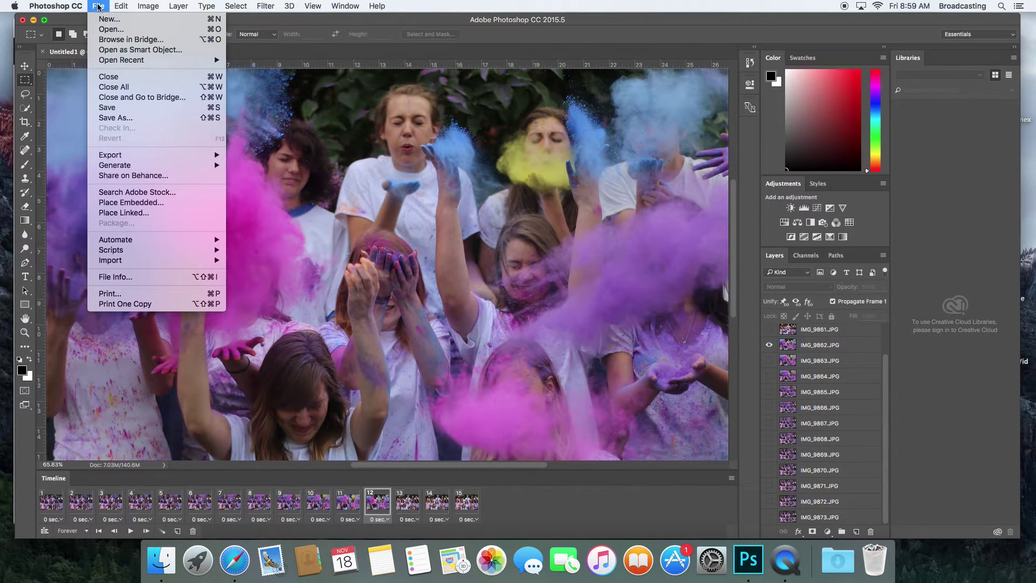
mouse_move(136, 155)
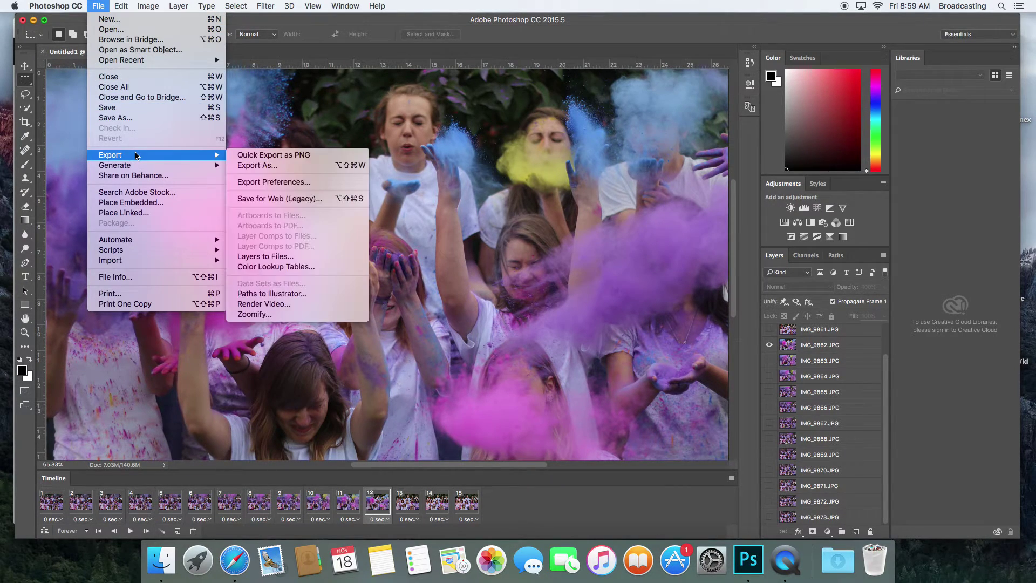
left_click(290, 199)
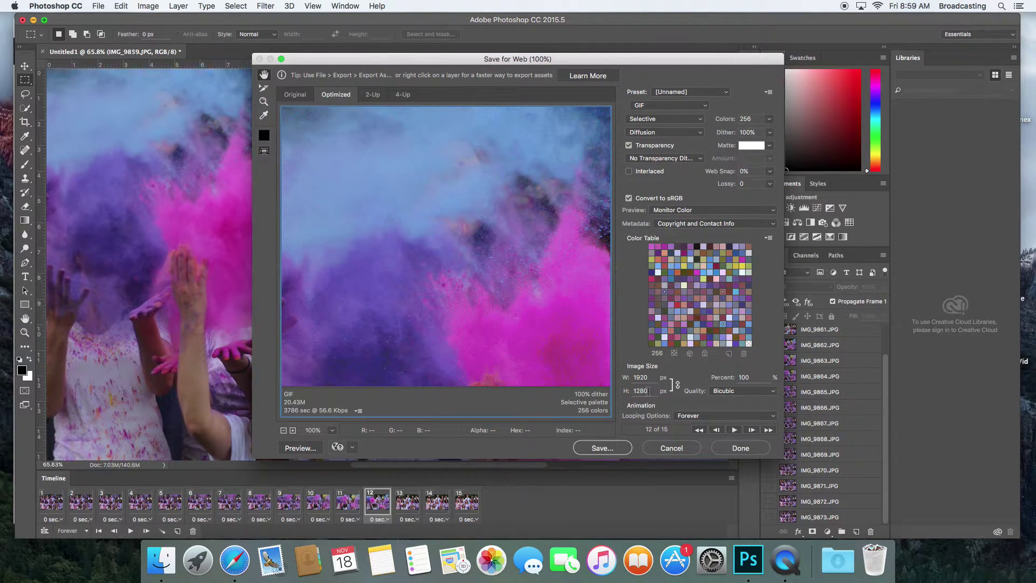
left_click(717, 93)
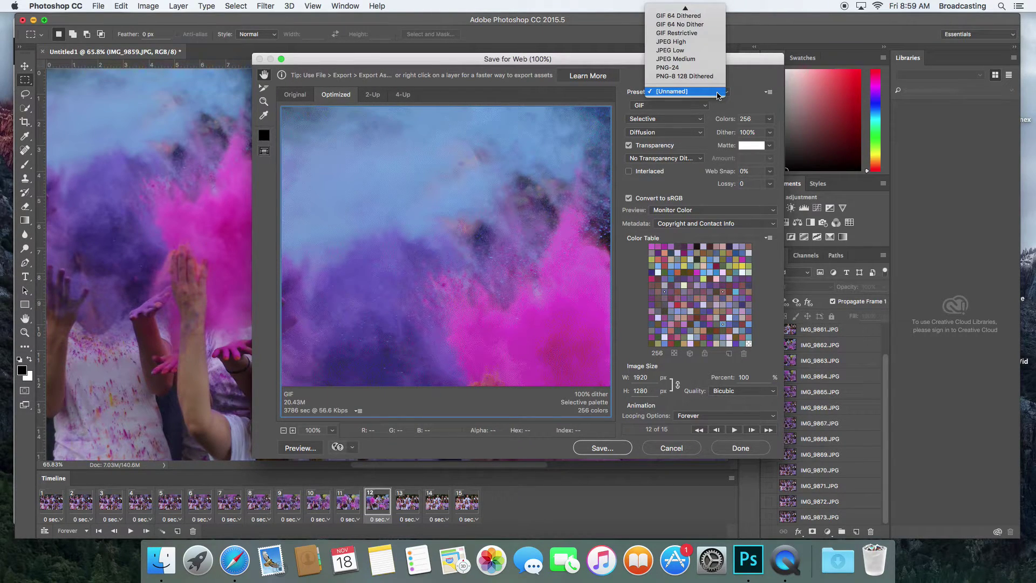
mouse_move(693, 9)
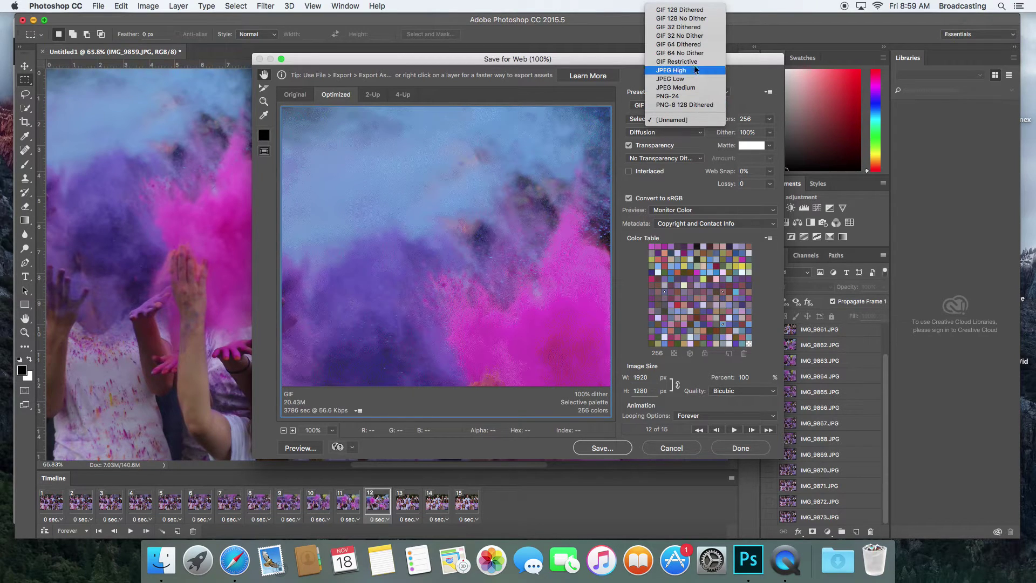
left_click(681, 19)
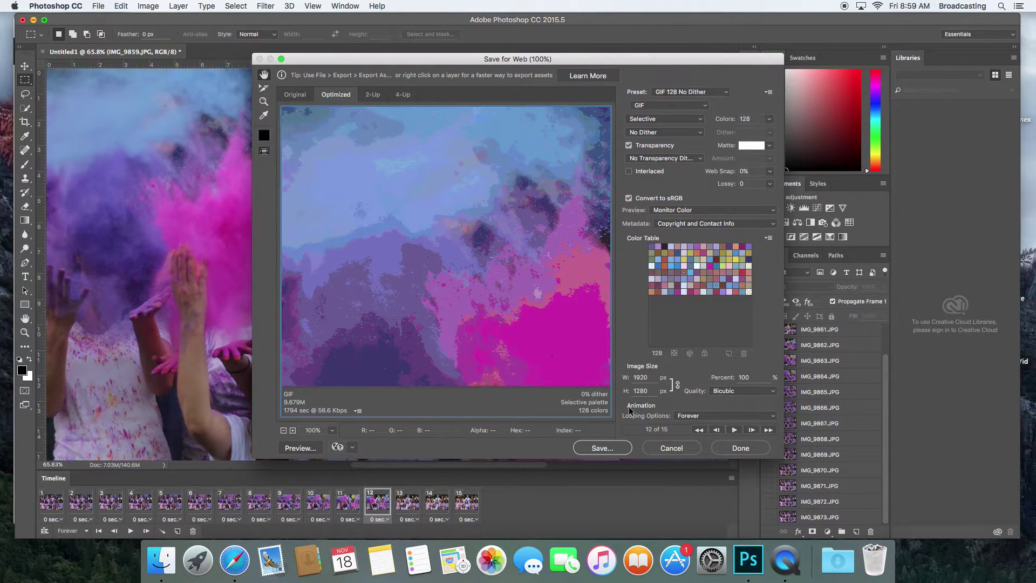
Save the optimized animation as Painted.gif in the Desktop's PaintGif folder
left_click(618, 448)
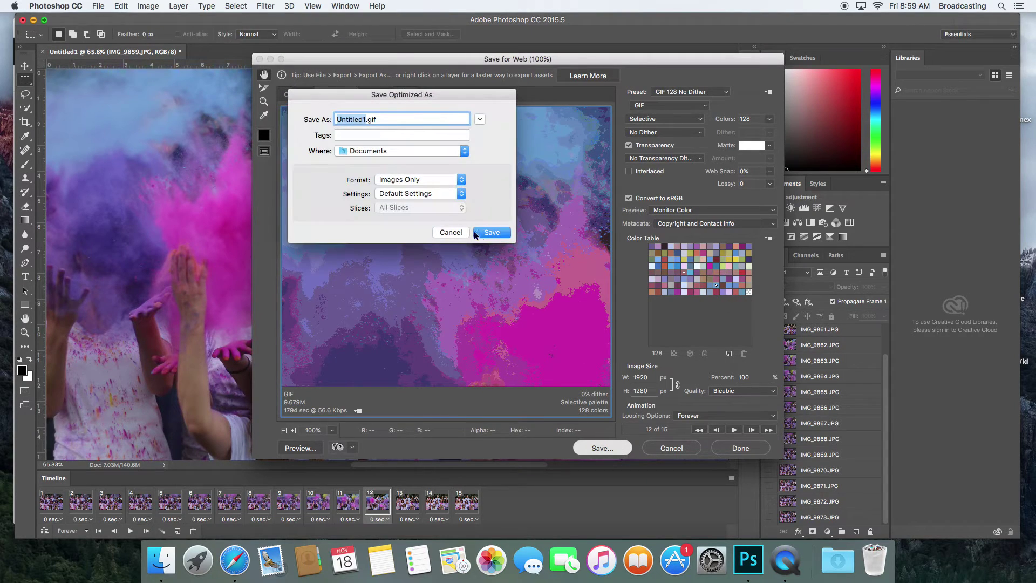
left_click(422, 151)
left_click(411, 227)
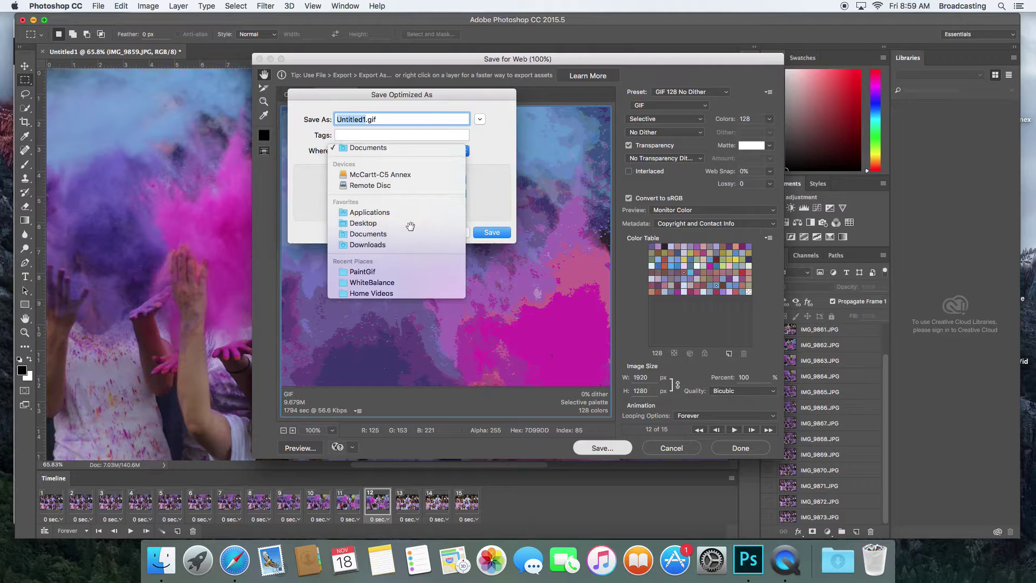
left_click(481, 120)
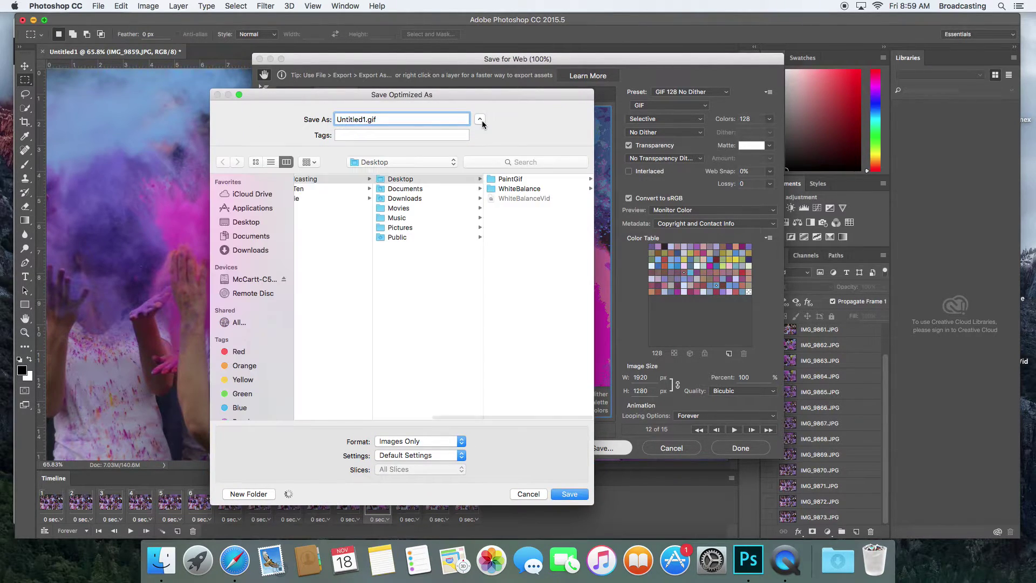
left_click(511, 178)
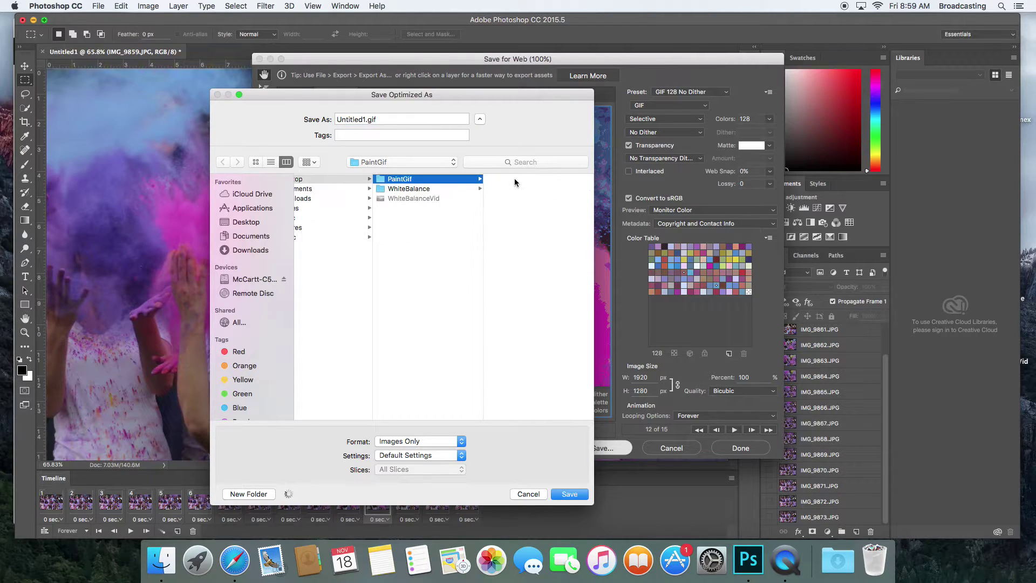
left_click(364, 119)
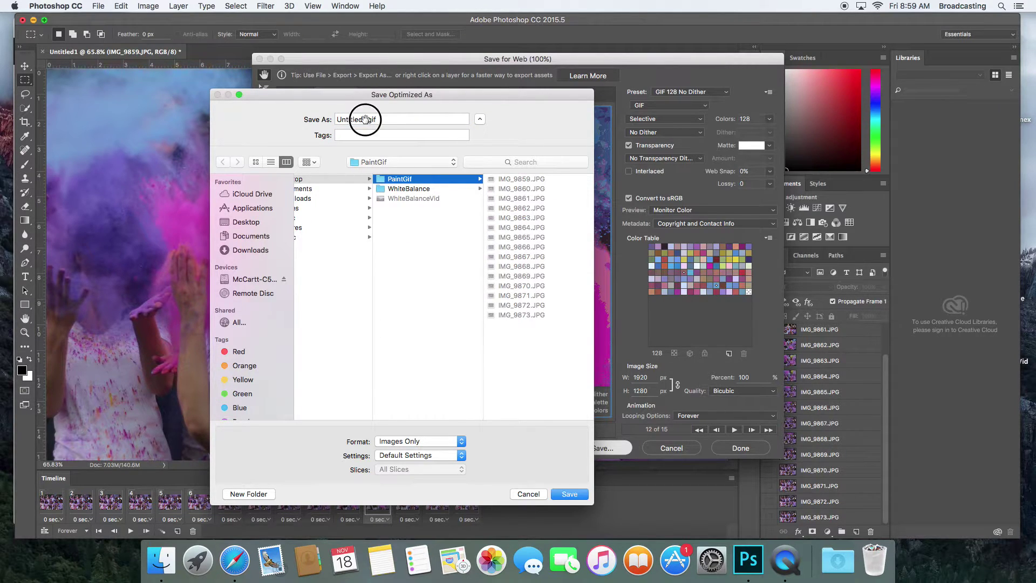
key("BackSpace")
key("BackSpace")
key("BackSpace")
key("BackSpace")
key("BackSpace")
key("BackSpace")
key("BackSpace")
key("BackSpace")
key("BackSpace")
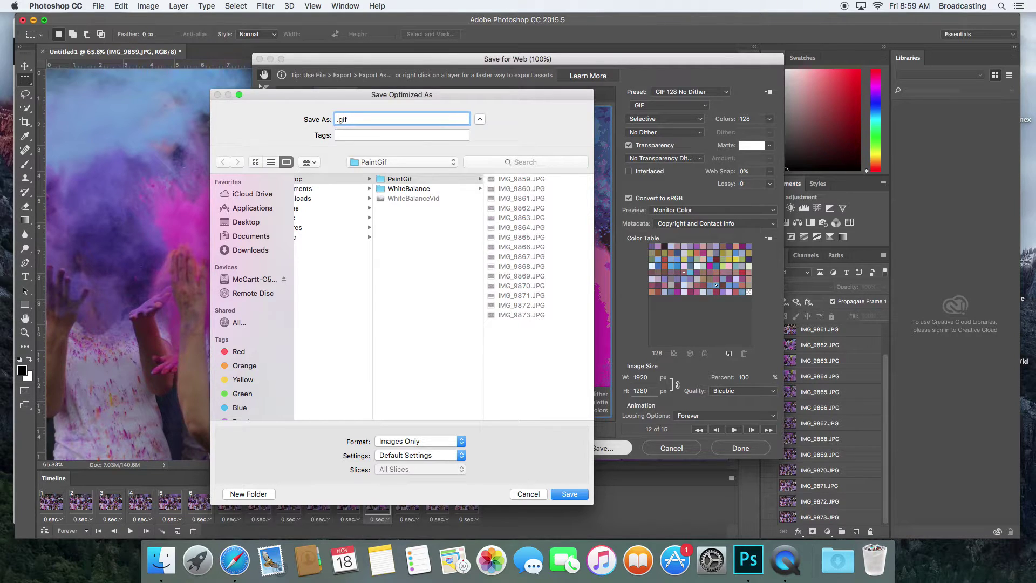
type("Painted")
left_click(579, 499)
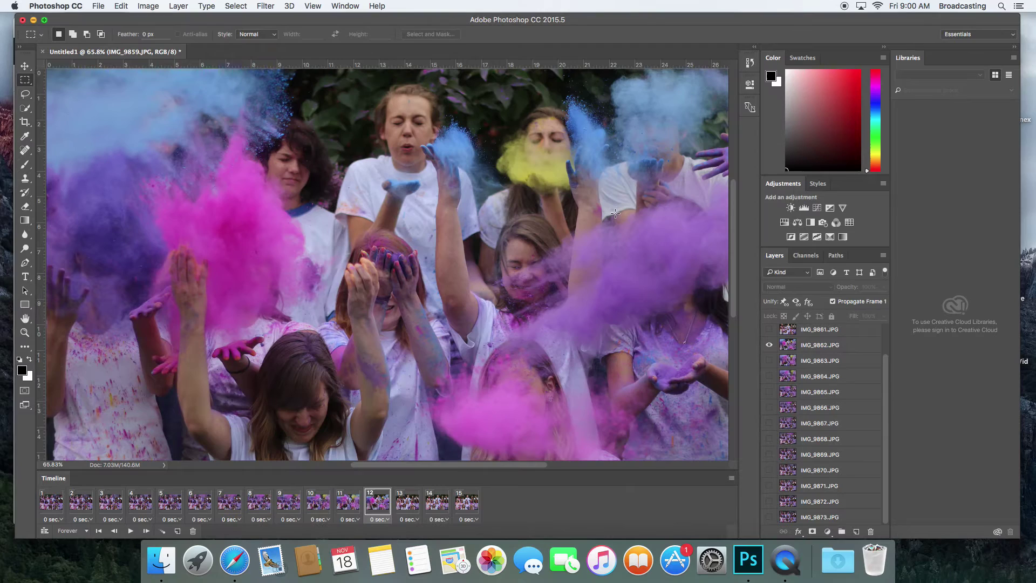
Minimize Photoshop, open Flickr's uploader, and drag Painted.gif from the PaintGif folder onto it
left_click(33, 21)
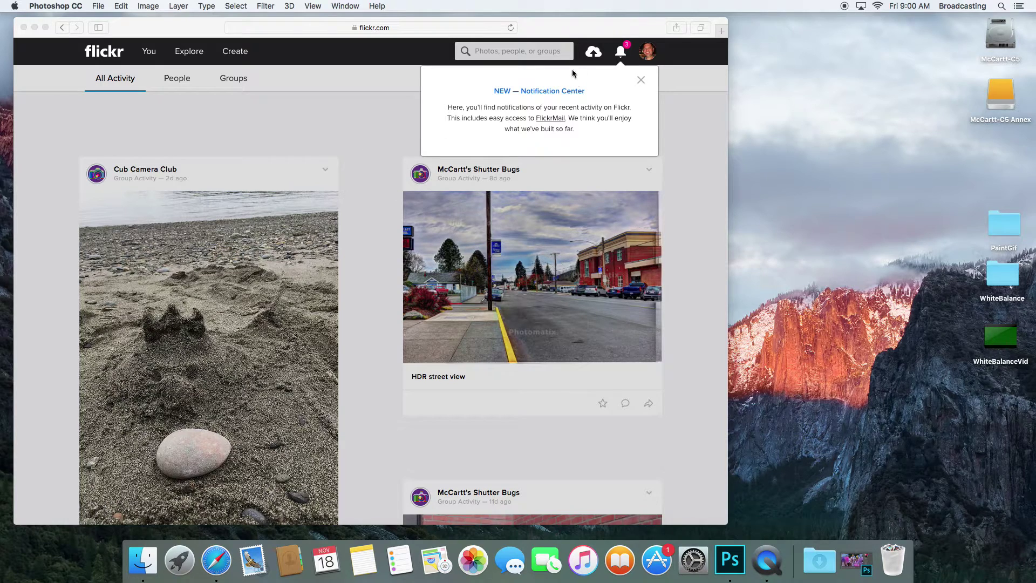
left_click(597, 54)
left_click(597, 54)
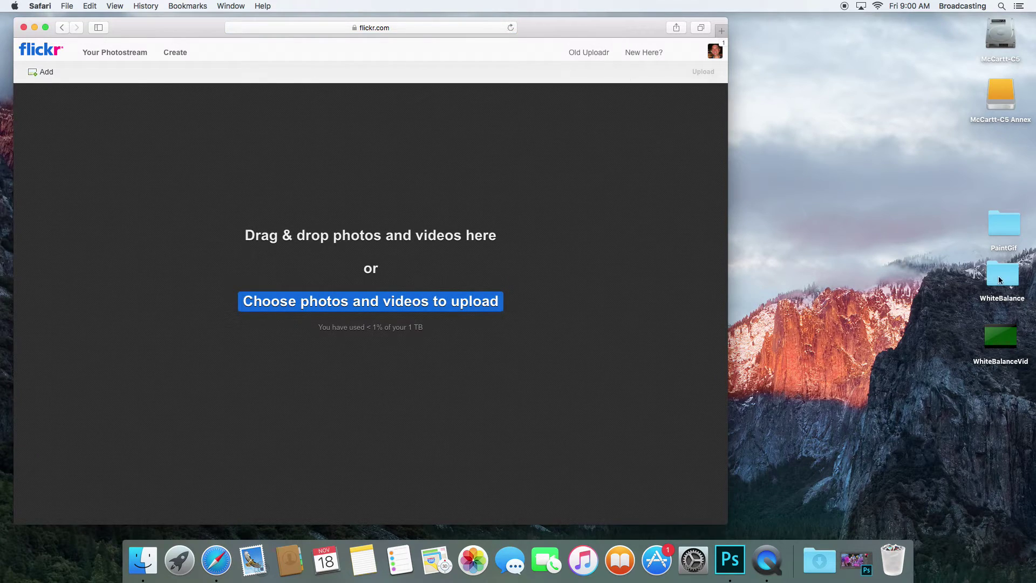
double_click(1005, 226)
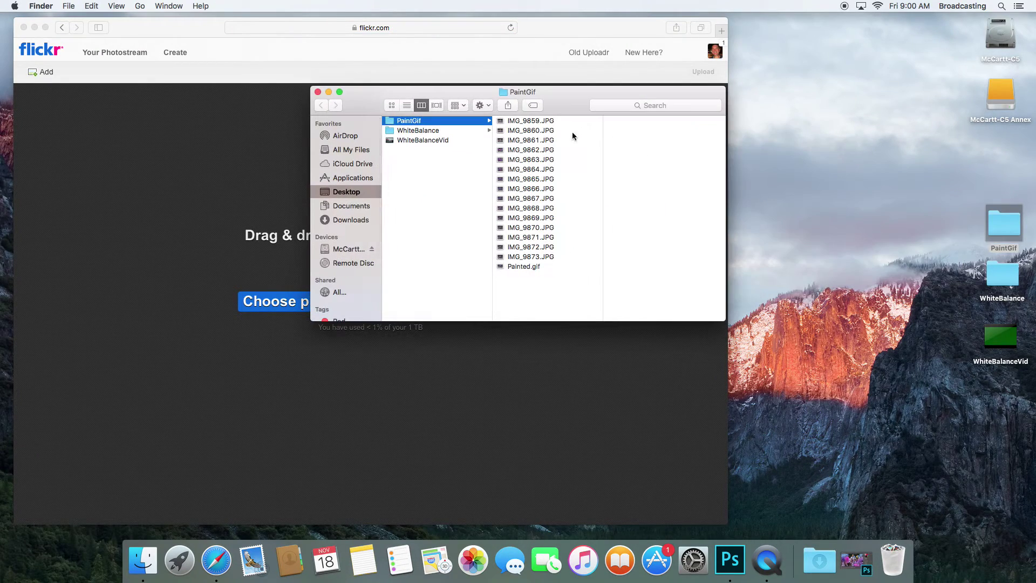
left_click_drag(365, 101, 760, 114)
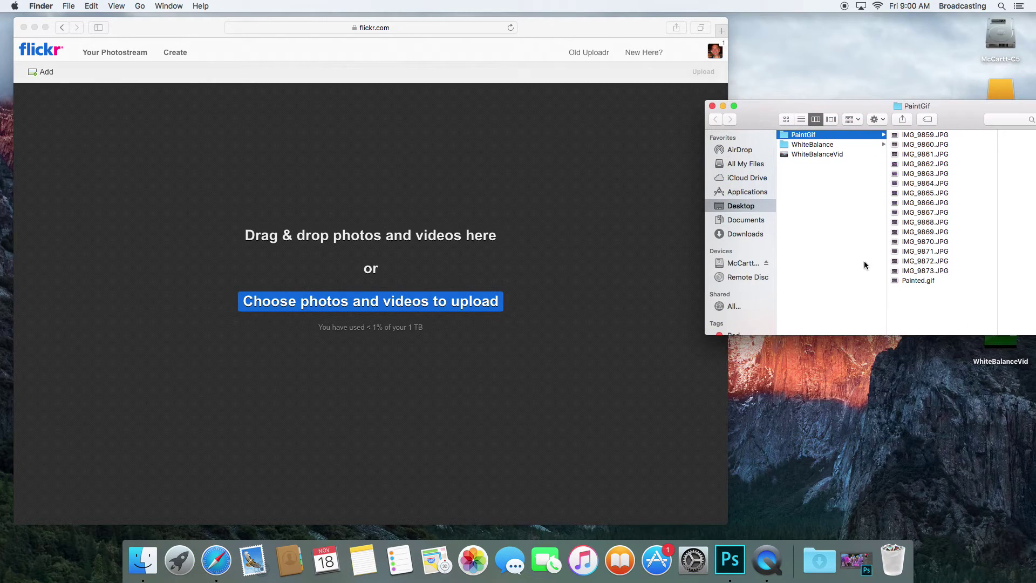
mouse_move(896, 280)
left_mouse_down()
mouse_move(846, 294)
mouse_move(346, 269)
left_mouse_up()
left_click_drag(749, 119, 821, 115)
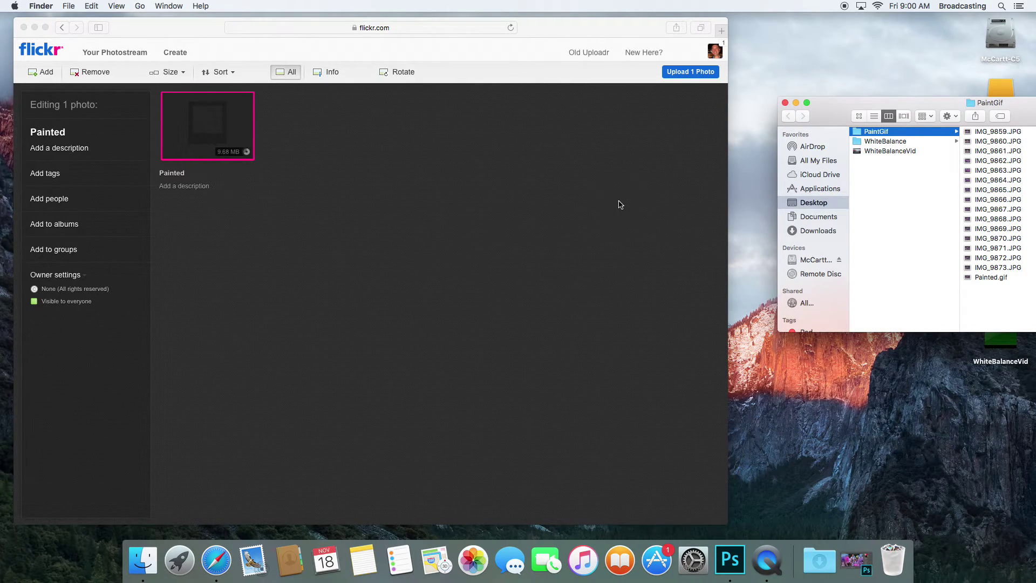
Upload the queued Painted photo to Flickr as public, confirming the upload
left_click(681, 74)
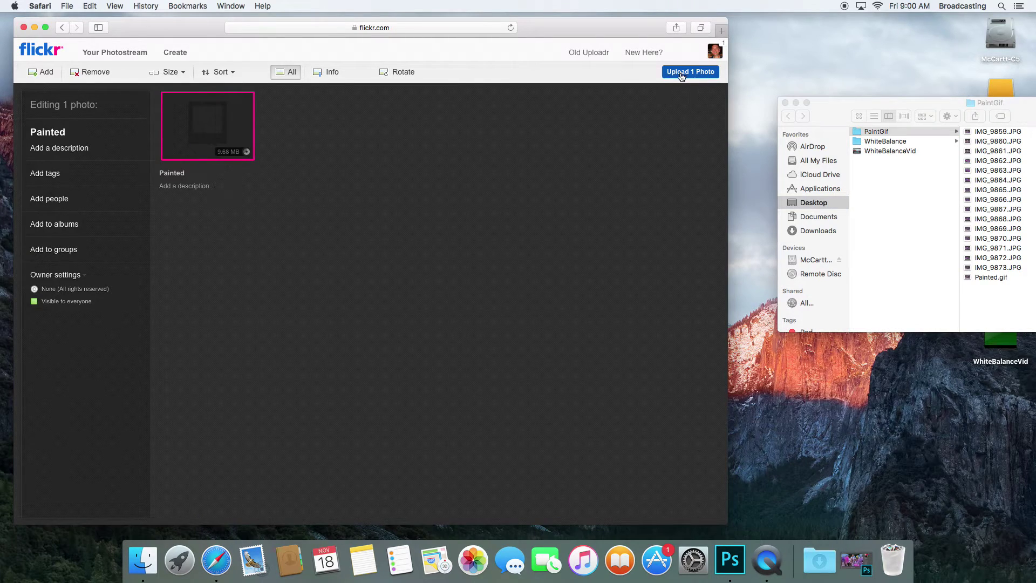
left_click(681, 74)
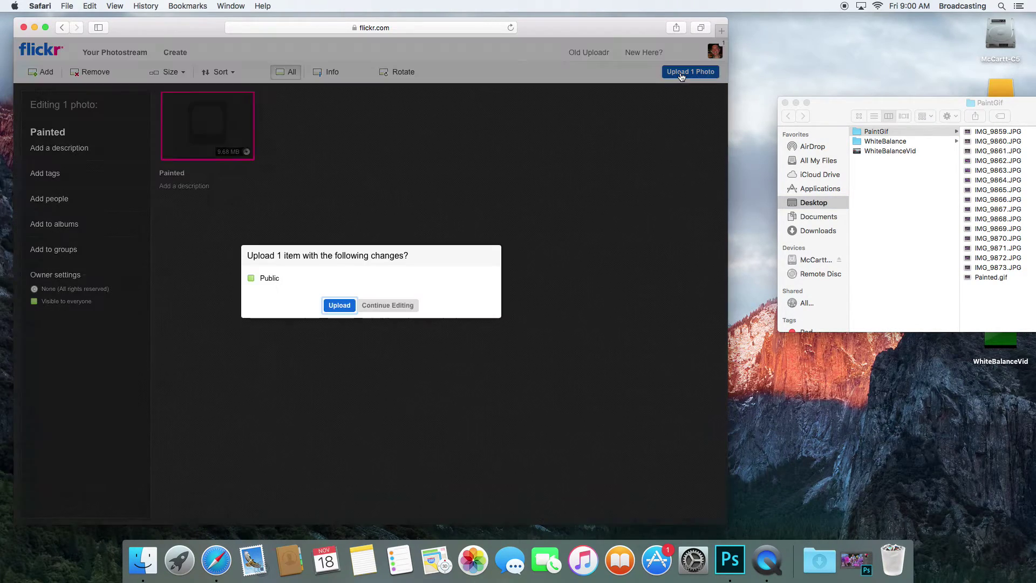
left_click(339, 305)
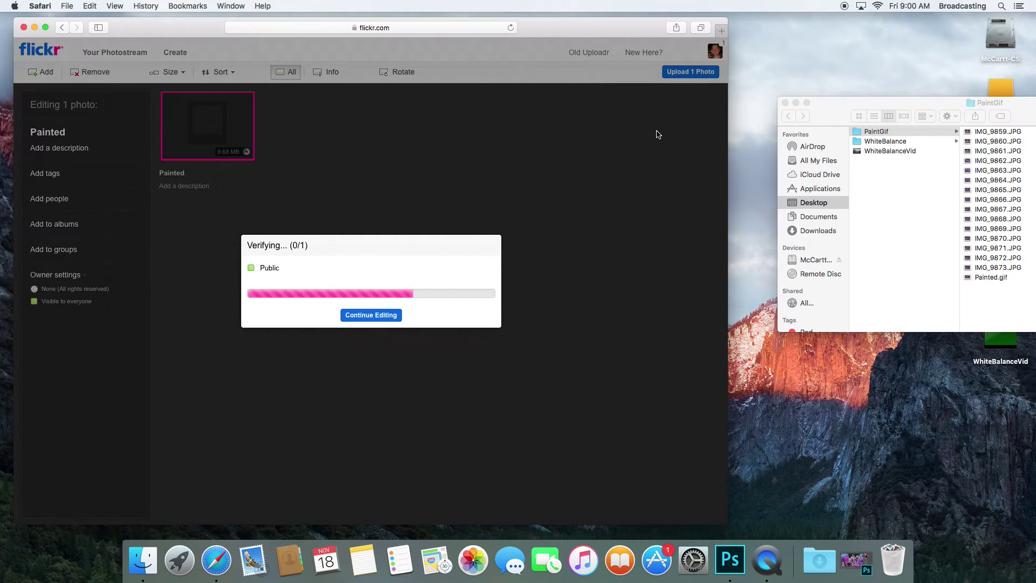
left_click_drag(823, 114, 798, 123)
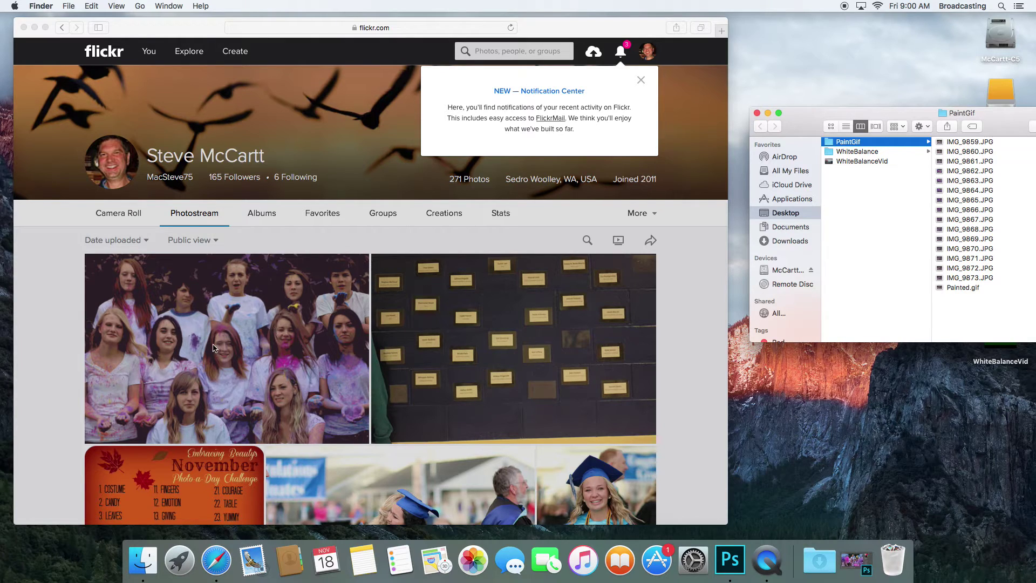
Dismiss the Notification Center popup and open the Painted photo from the photostream
left_click(237, 346)
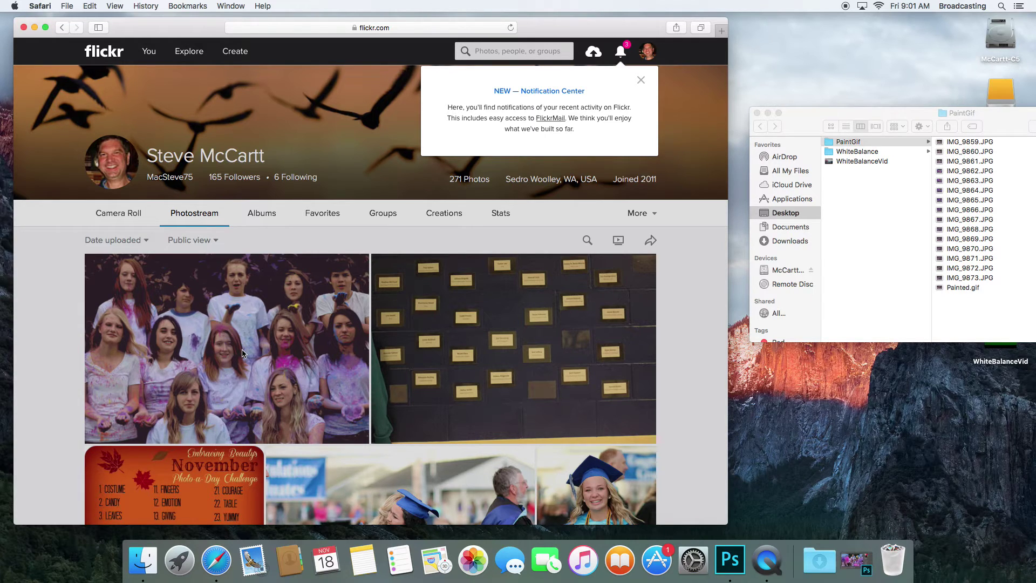
left_click(242, 353)
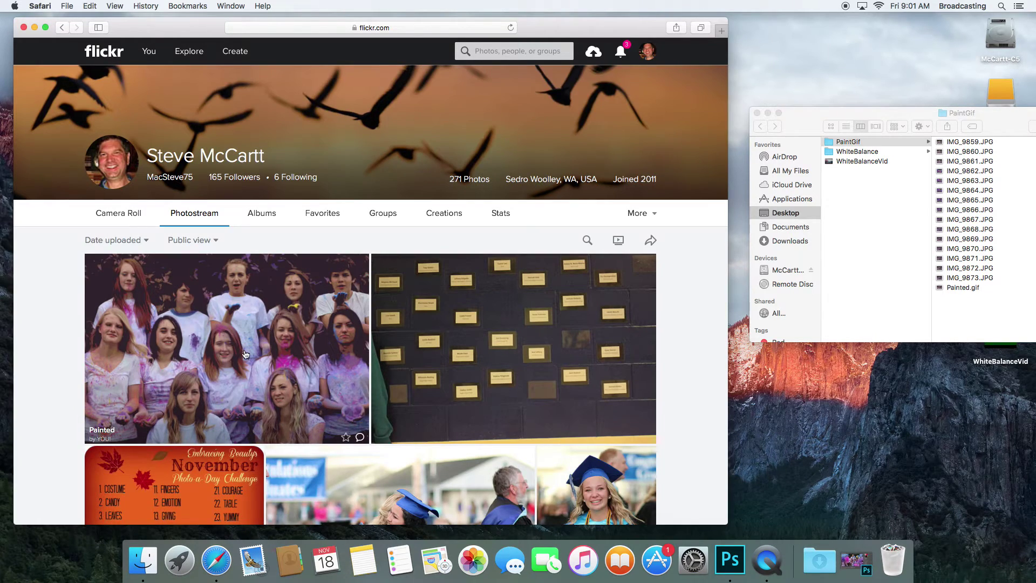
left_click(244, 351)
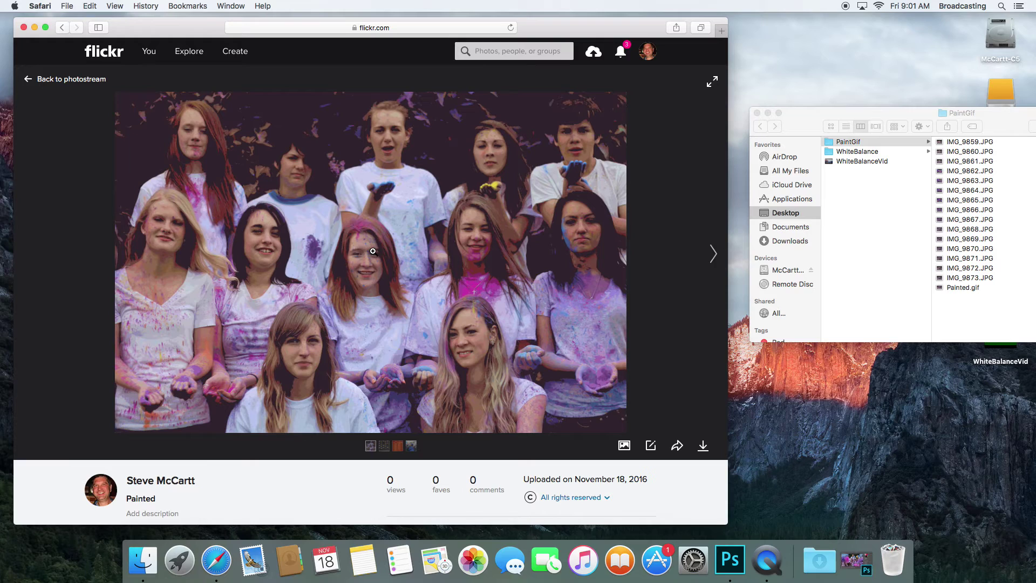
Copy the Painted photo's embed code at the Original 1920 × 1280 size
left_click(678, 446)
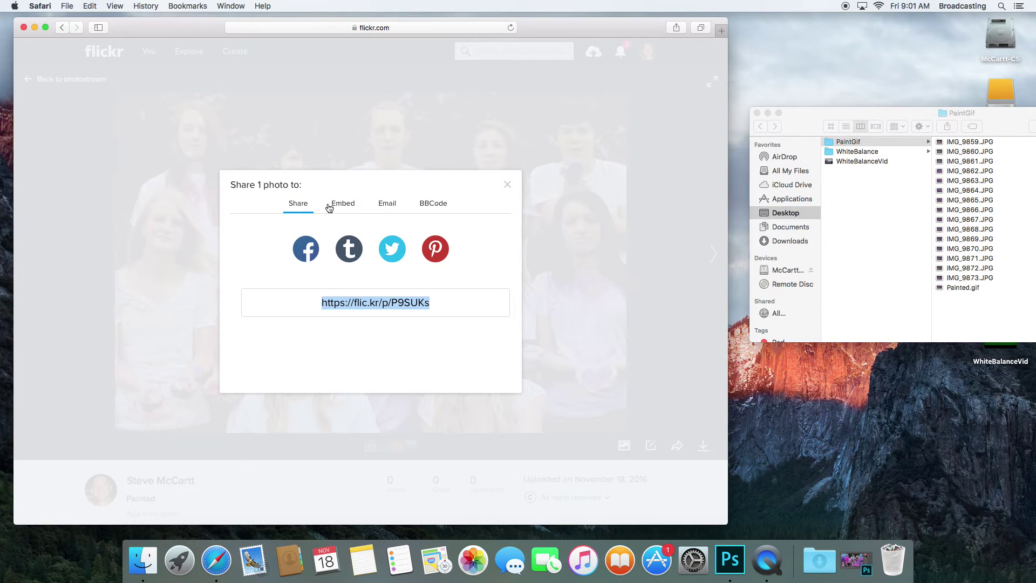
left_click(348, 210)
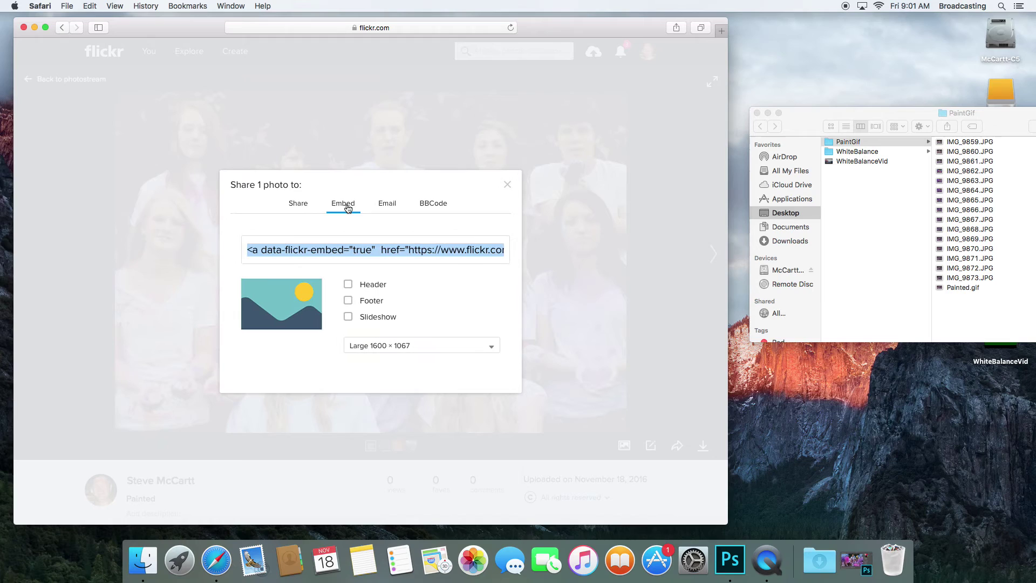
left_click(387, 347)
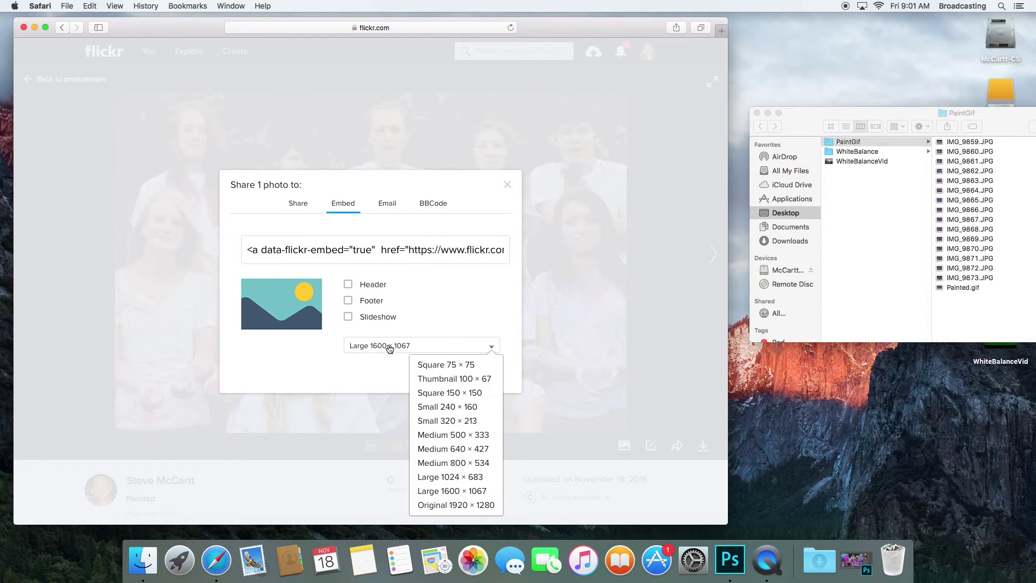
left_click(476, 504)
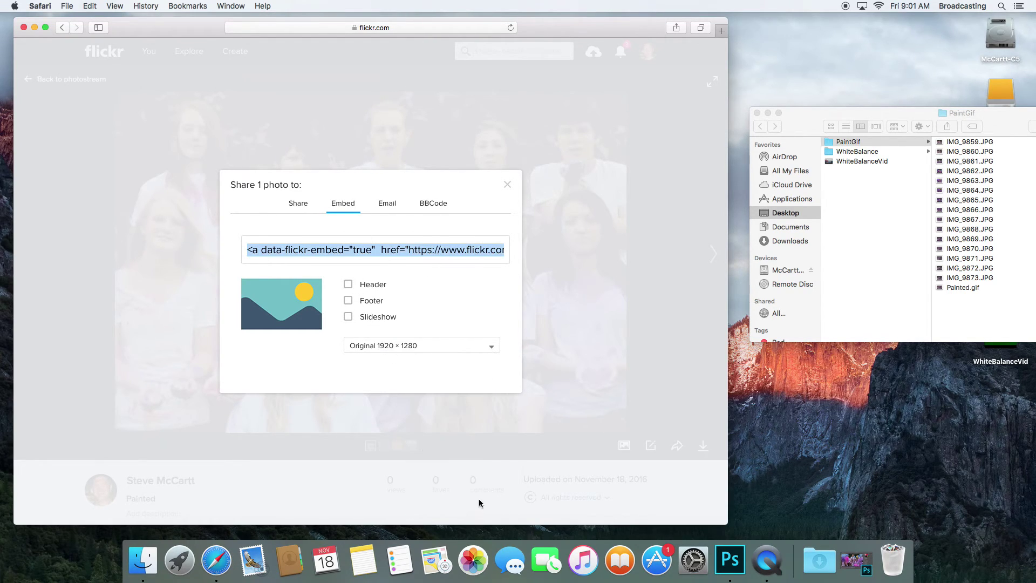
right_click(365, 251)
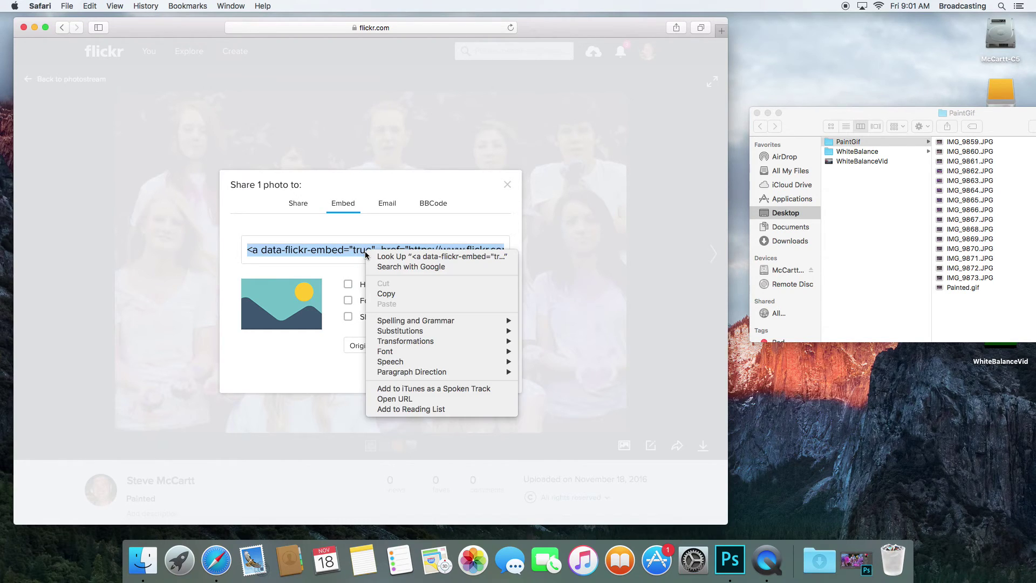
left_click(380, 295)
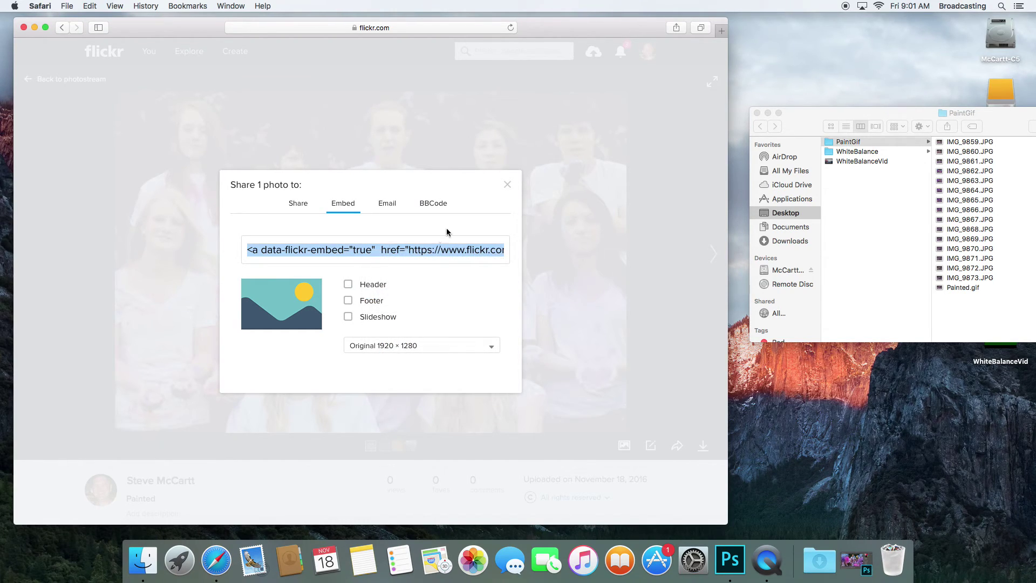
Close the share panel and paste the copied embed code into the photo's comment box
left_click(509, 187)
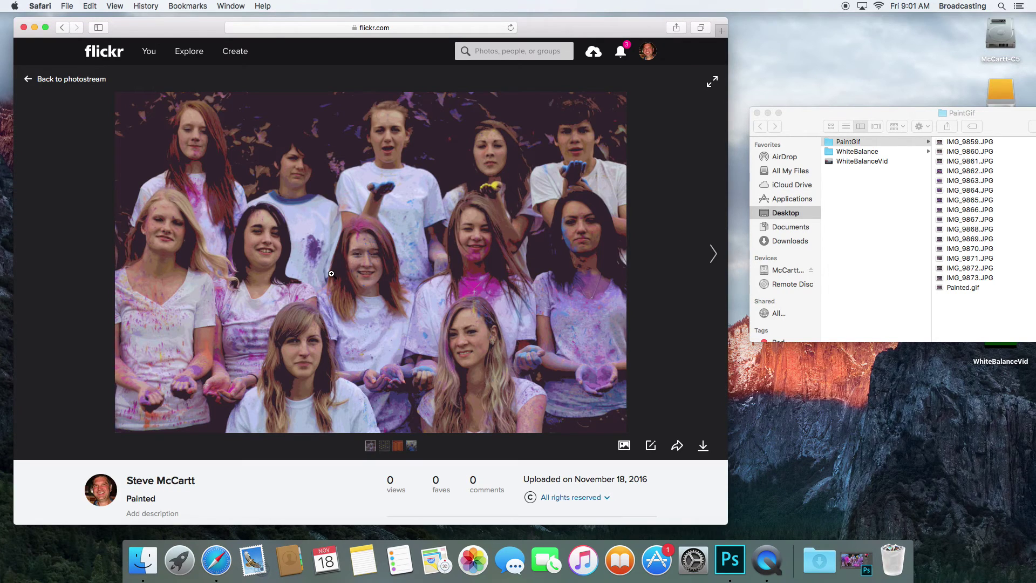
scroll(331, 276, "down", 5)
scroll(331, 276, "down", 1)
left_click(173, 294)
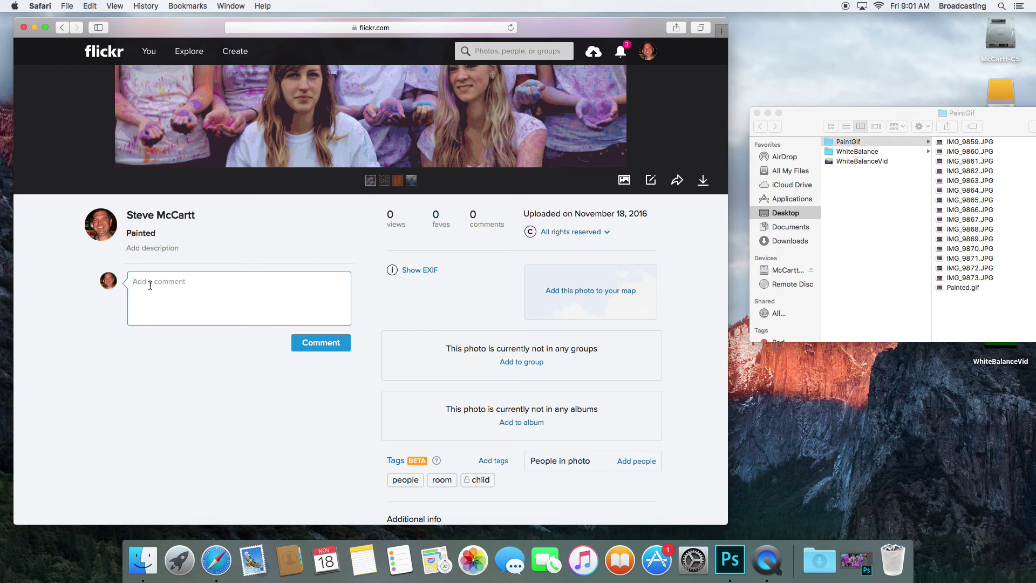
right_click(151, 286)
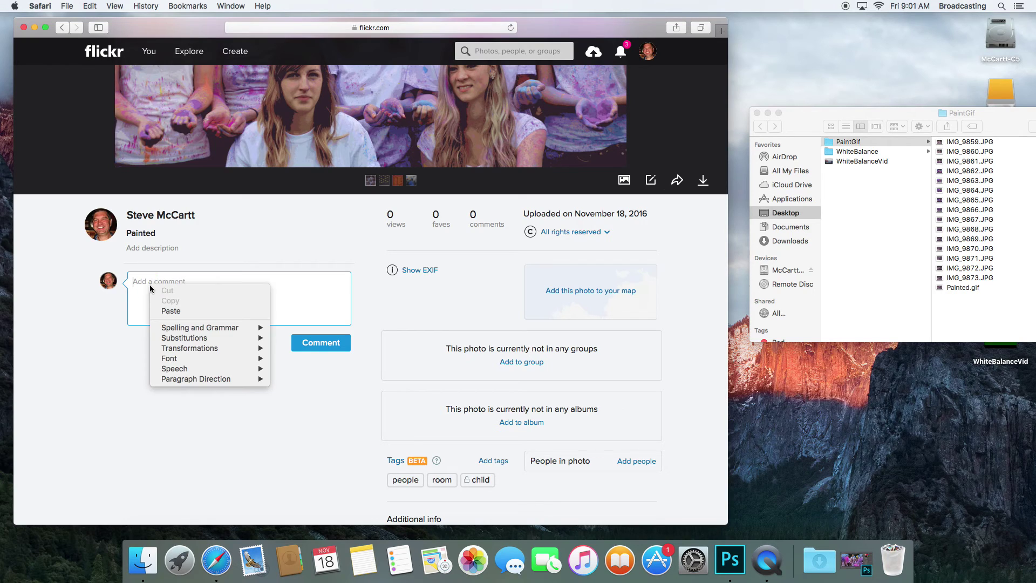
left_click(170, 311)
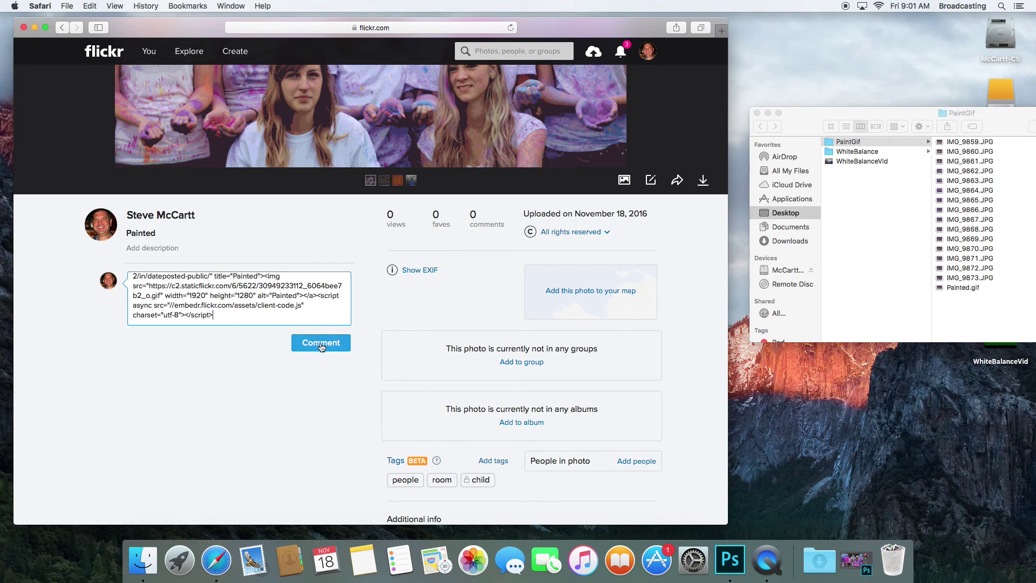